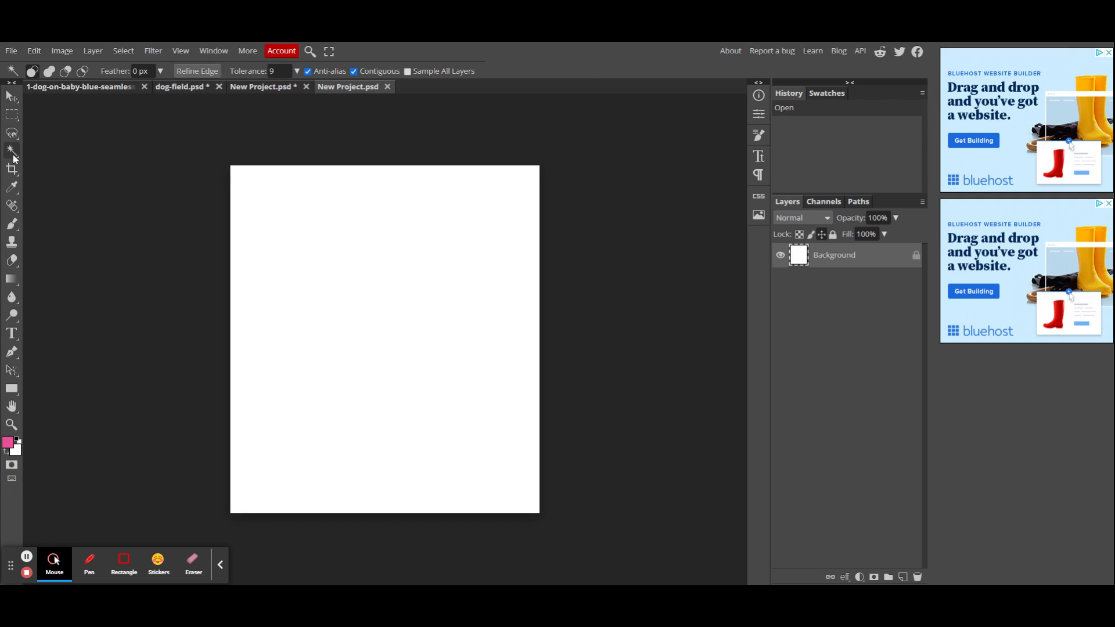
# Draw a rectangular selection in the upper-left area of the blank canvas with Rectangle Select
pyautogui.rightClick(14, 115)
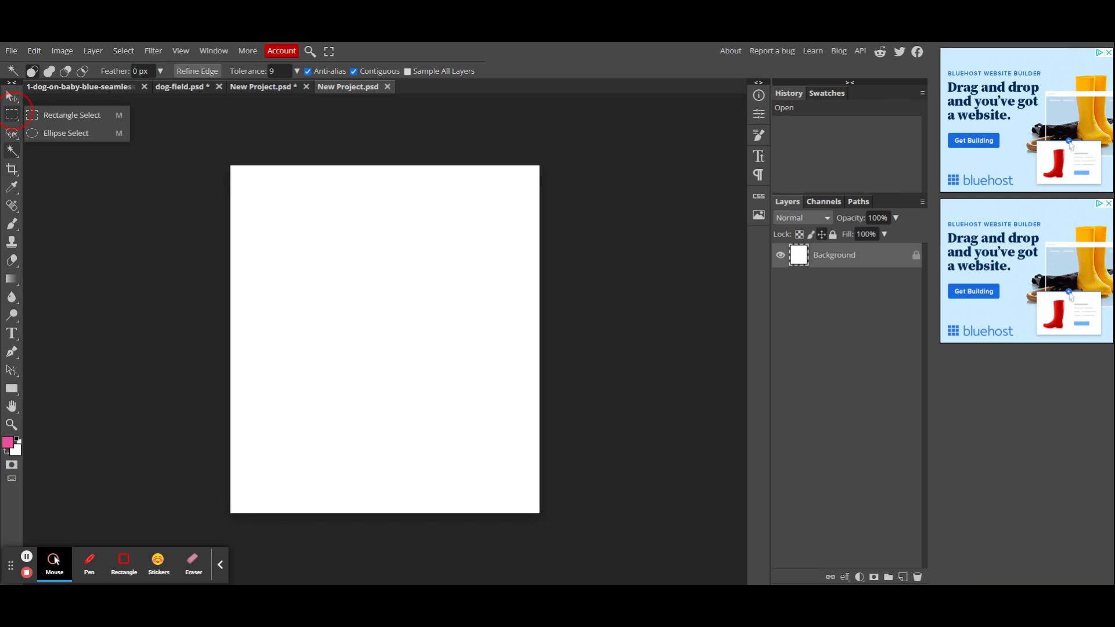
pyautogui.click(12, 115)
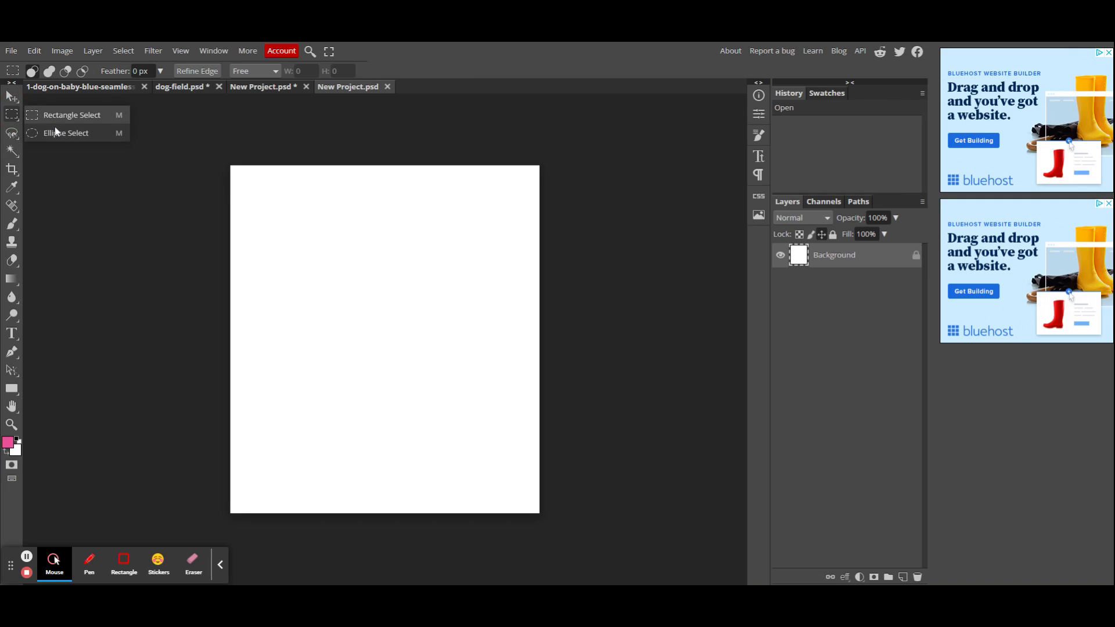
pyautogui.click(54, 119)
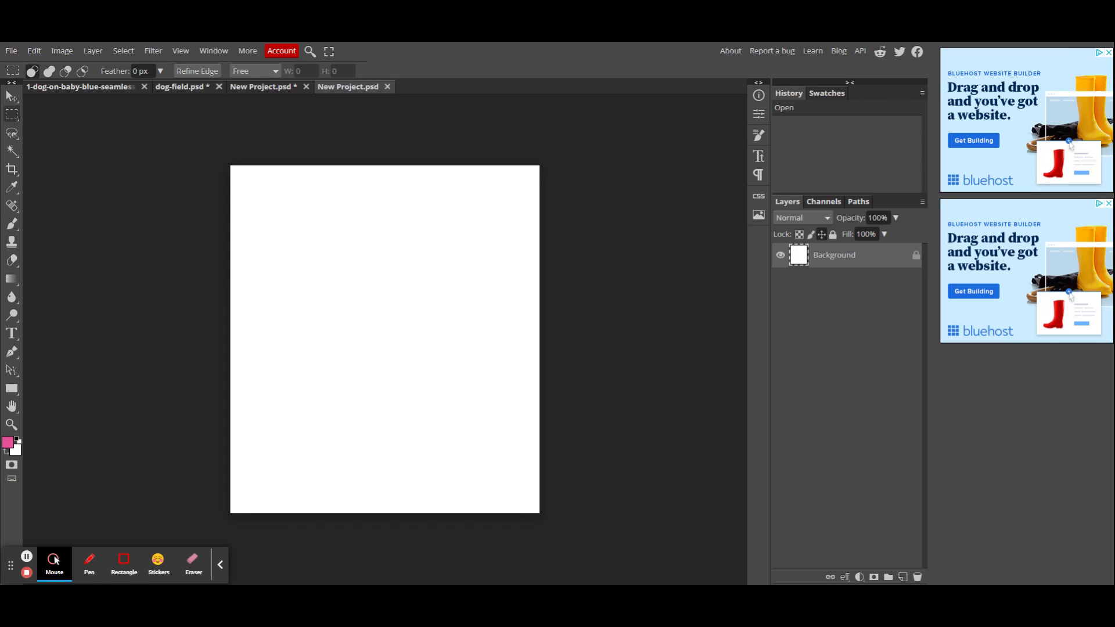
pyautogui.moveTo(261, 195); pyautogui.dragTo(376, 268)
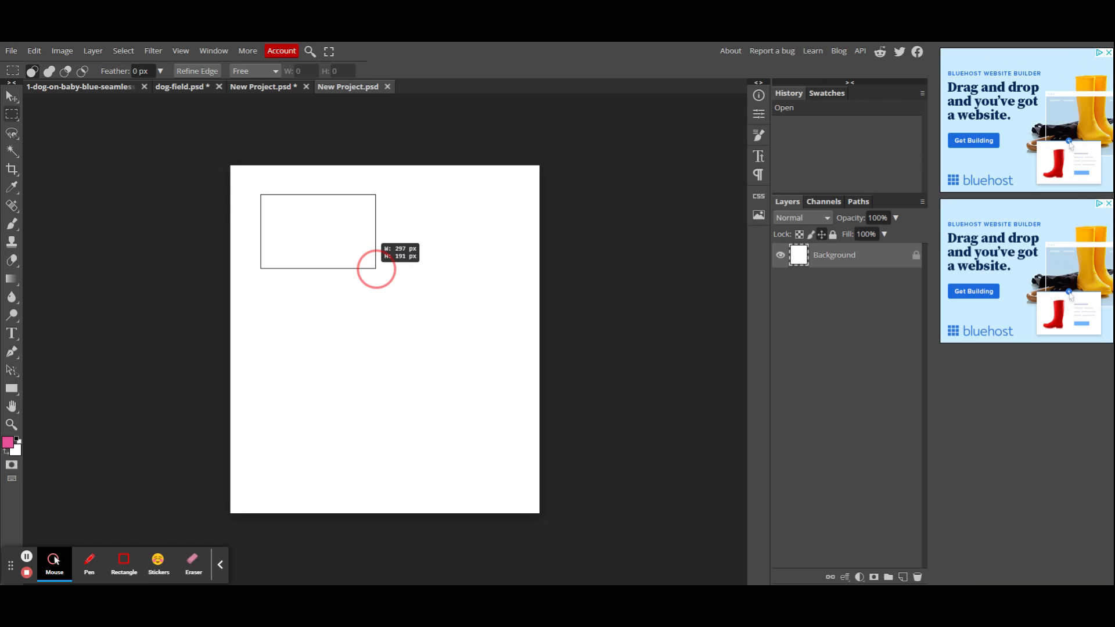
pyautogui.moveTo(375, 269); pyautogui.dragTo(381, 275)
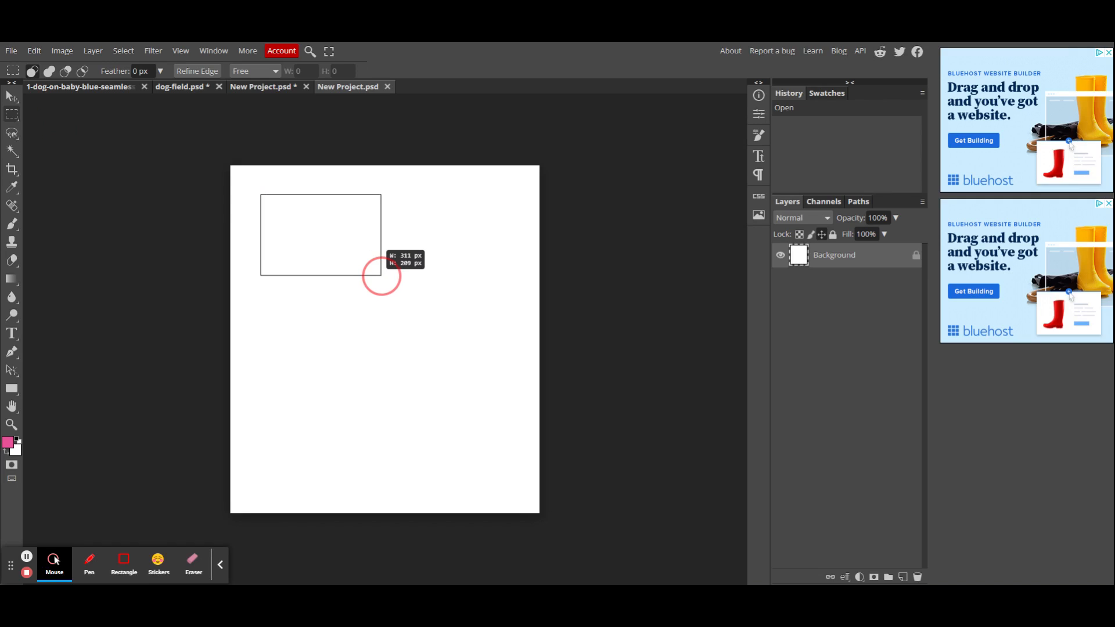
pyautogui.moveTo(381, 275)
pyautogui.mouseDown()
pyautogui.moveTo(331, 270)
pyautogui.moveTo(416, 276)
pyautogui.moveTo(428, 316)
pyautogui.moveTo(381, 364)
pyautogui.moveTo(406, 271)
pyautogui.moveTo(374, 265)
pyautogui.moveTo(374, 280)
pyautogui.mouseUp()
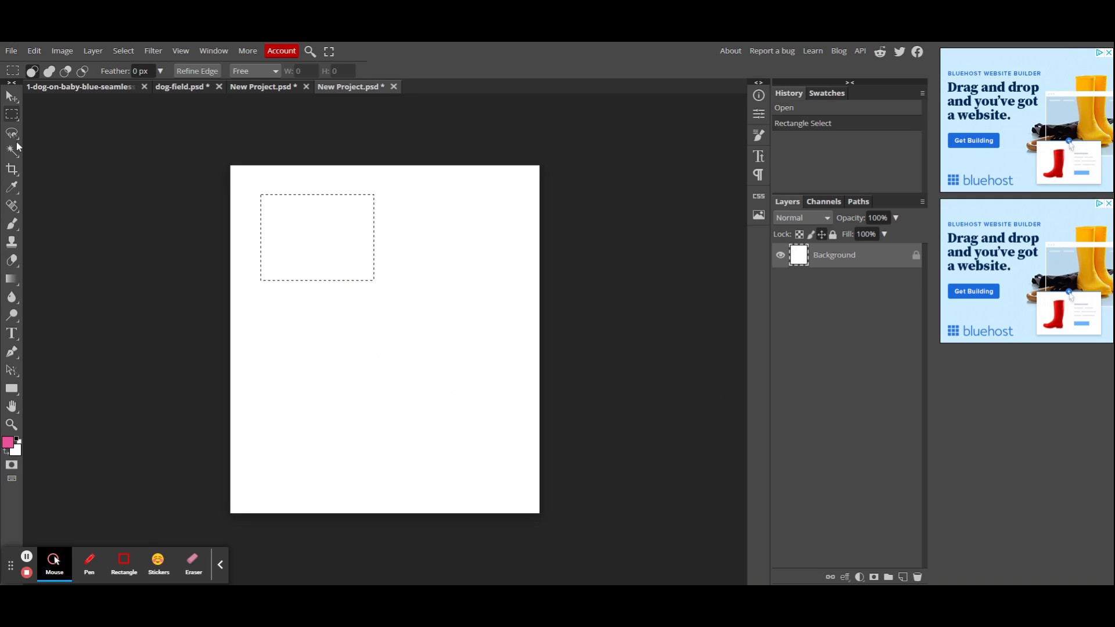
# Draw an elliptical selection around the middle of the blank canvas with Ellipse Select and deselect it
pyautogui.rightClick(12, 115)
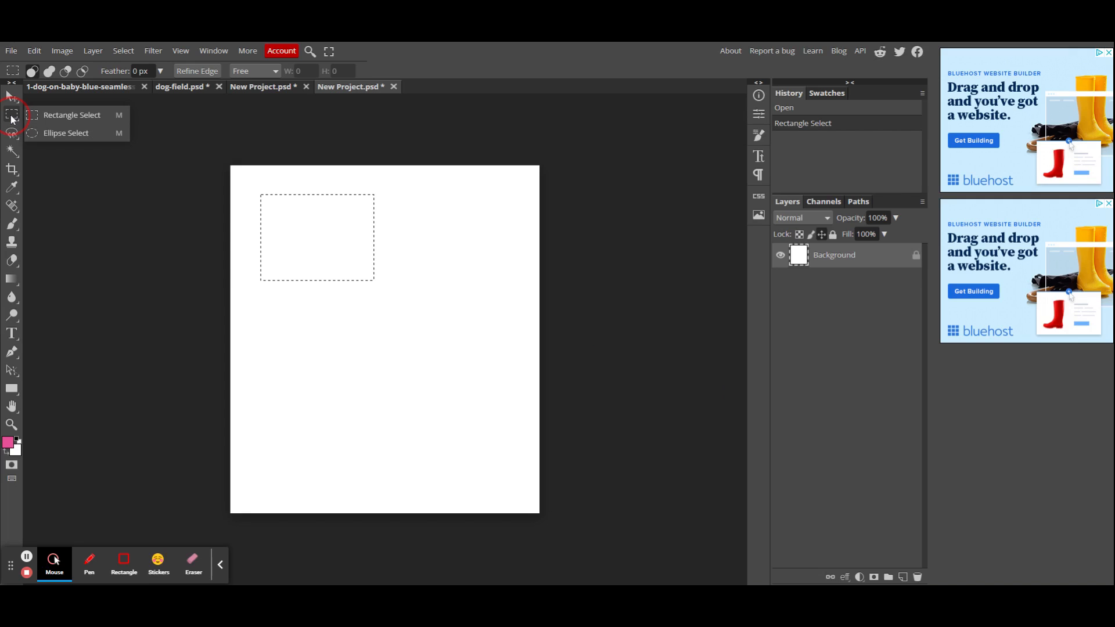
pyautogui.click(52, 133)
pyautogui.moveTo(302, 300); pyautogui.dragTo(406, 400)
pyautogui.hotkey('ctrl', 'd')
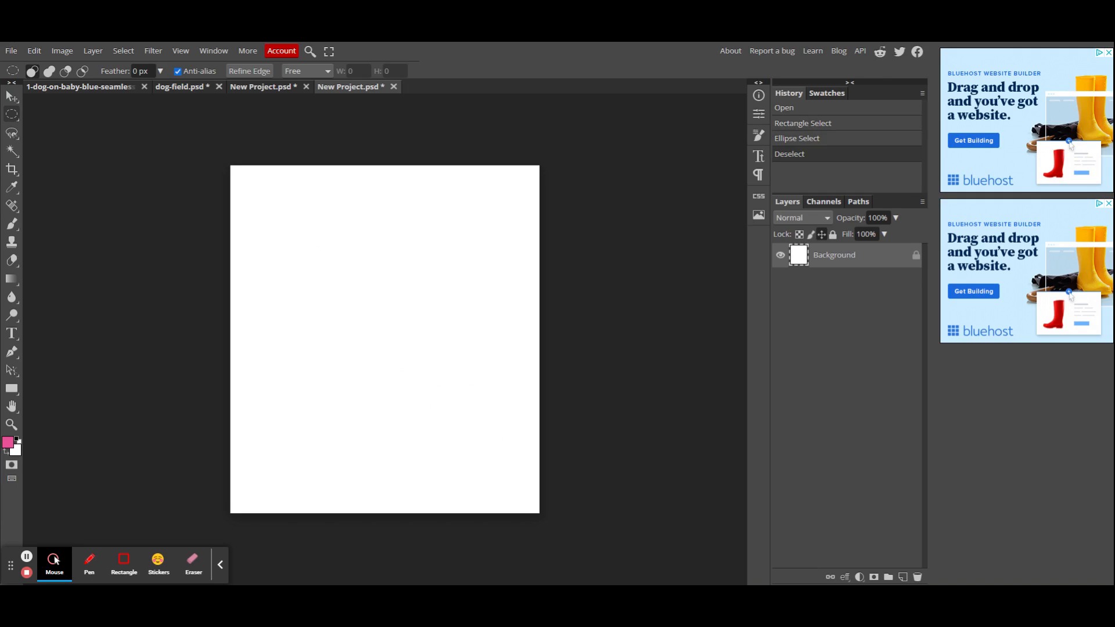
# Draw an elliptical selection about 384 by 406 px in the upper half of the blank canvas, trying constrained and centred proportions
pyautogui.rightClick(12, 115)
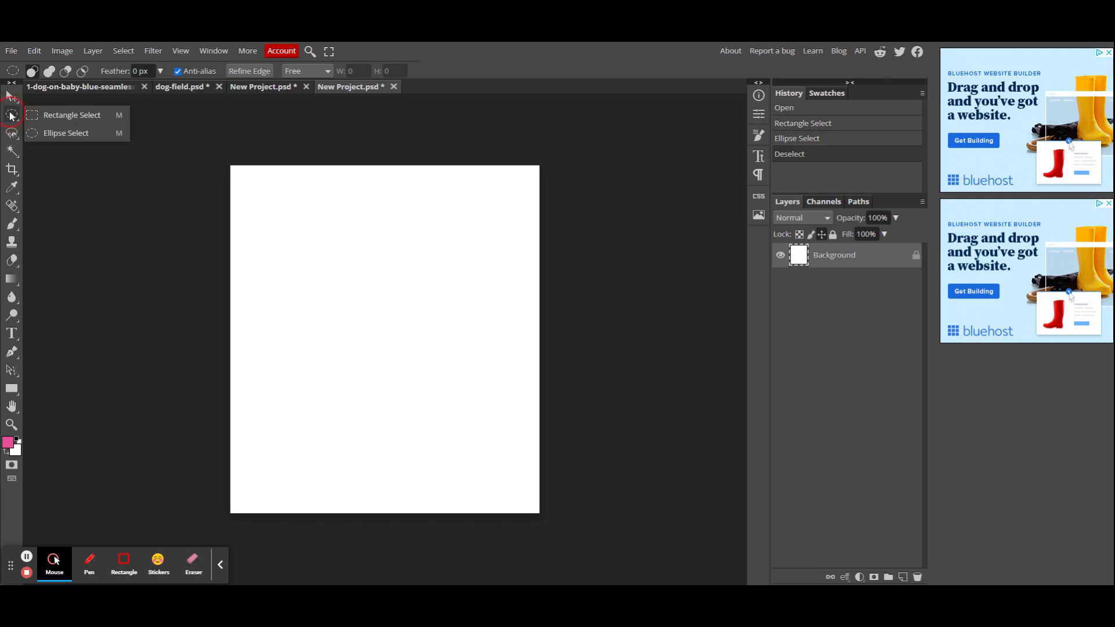
pyautogui.click(41, 138)
pyautogui.moveTo(283, 223); pyautogui.dragTo(454, 285)
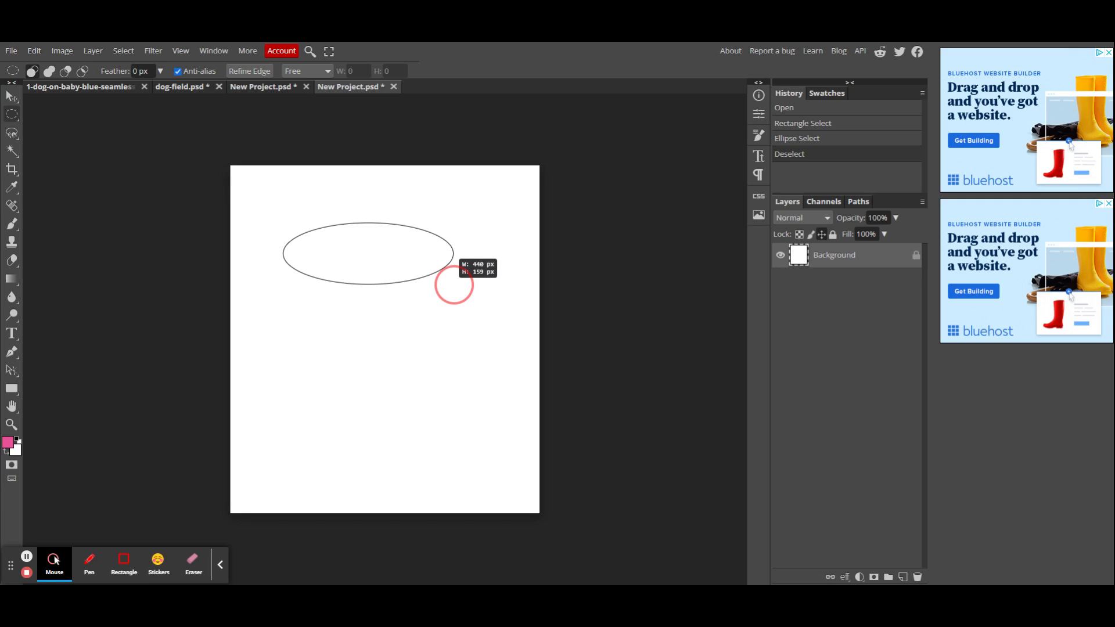
pyautogui.press('shift')
pyautogui.moveTo(454, 286); pyautogui.dragTo(524, 377)
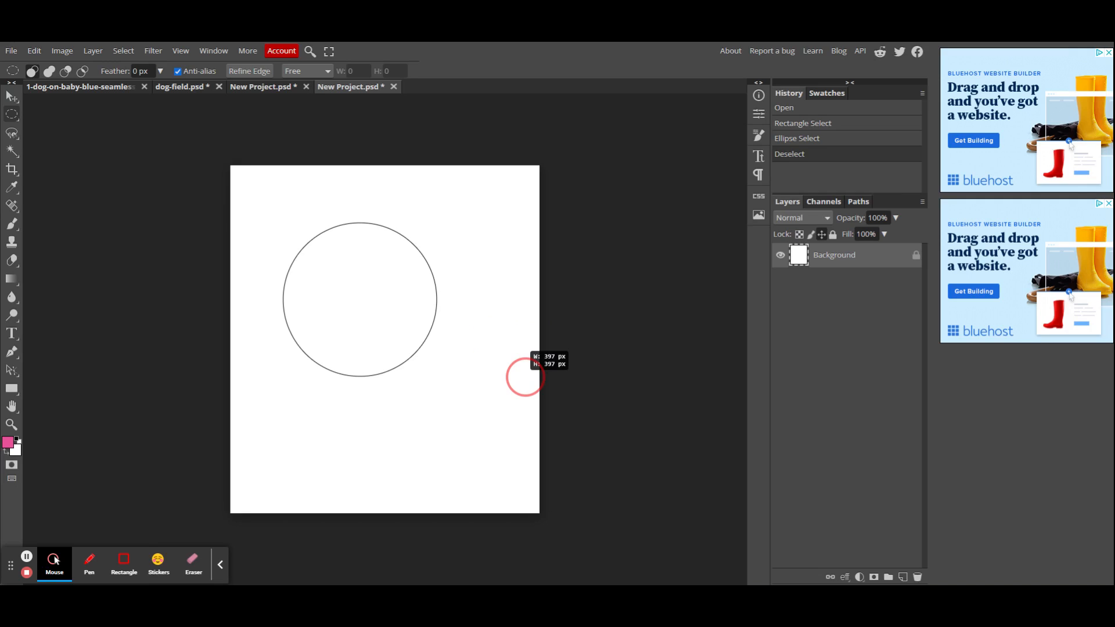
pyautogui.moveTo(524, 377); pyautogui.dragTo(460, 397)
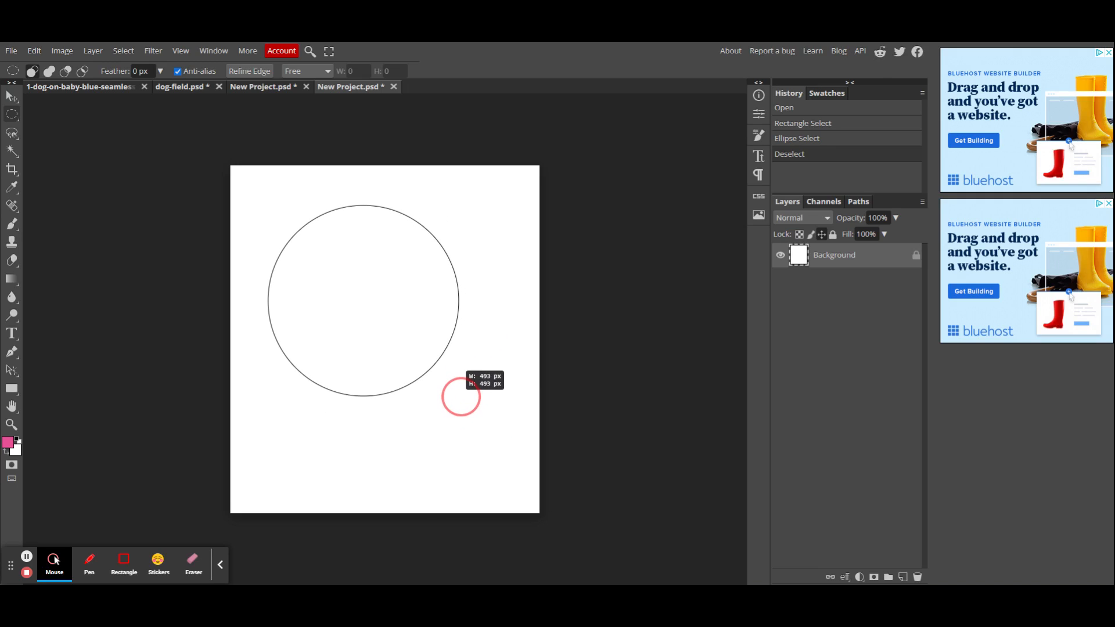
pyautogui.moveTo(460, 397); pyautogui.dragTo(432, 370)
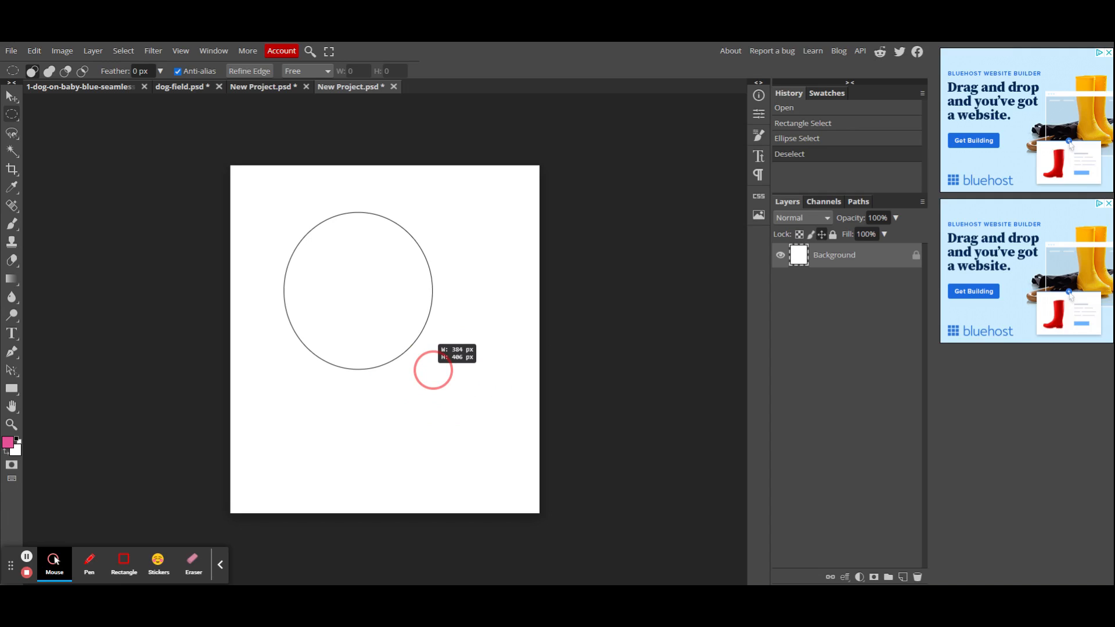
pyautogui.moveTo(433, 370); pyautogui.dragTo(433, 370)
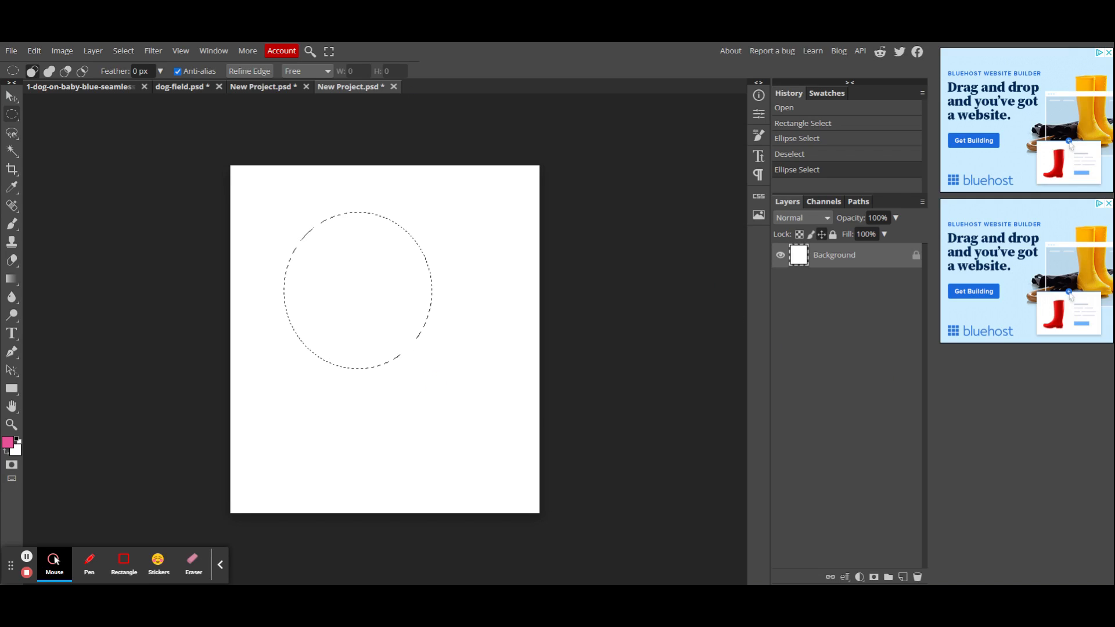
# In the pool ball project, select the white cue ball with Ellipse Select and align the selection to its edges
pyautogui.click(277, 88)
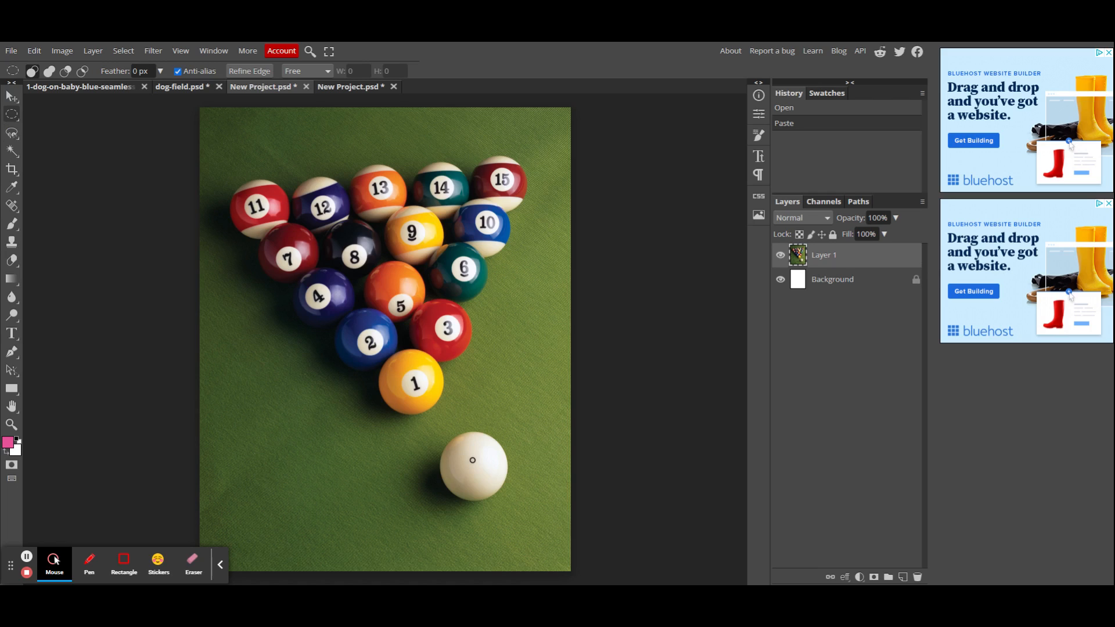
pyautogui.moveTo(432, 427); pyautogui.dragTo(503, 498)
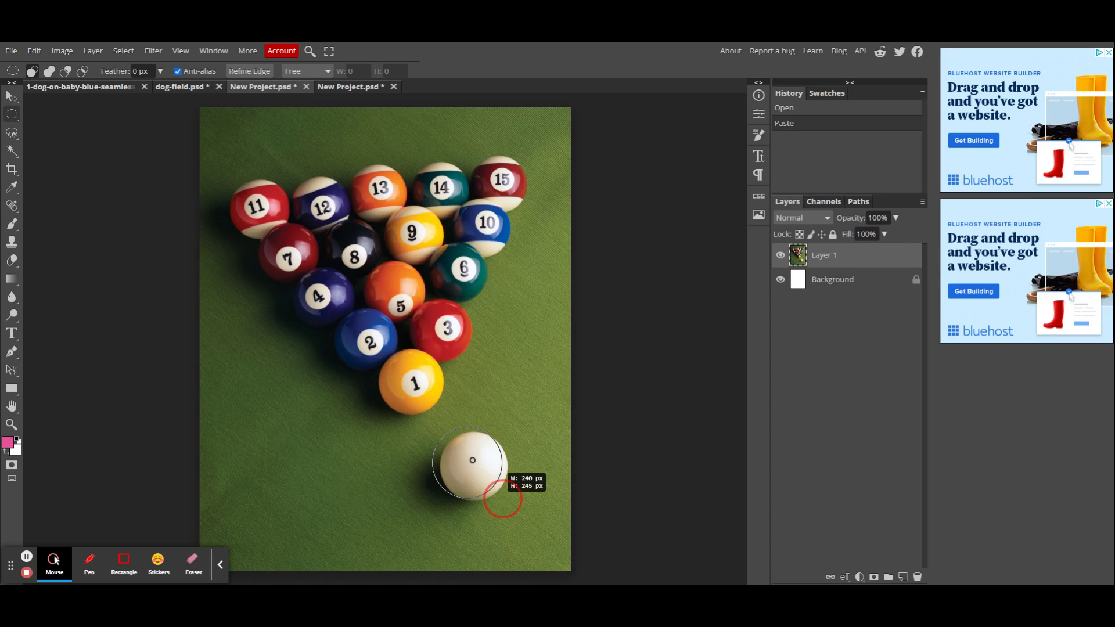
pyautogui.moveTo(503, 499); pyautogui.dragTo(509, 501)
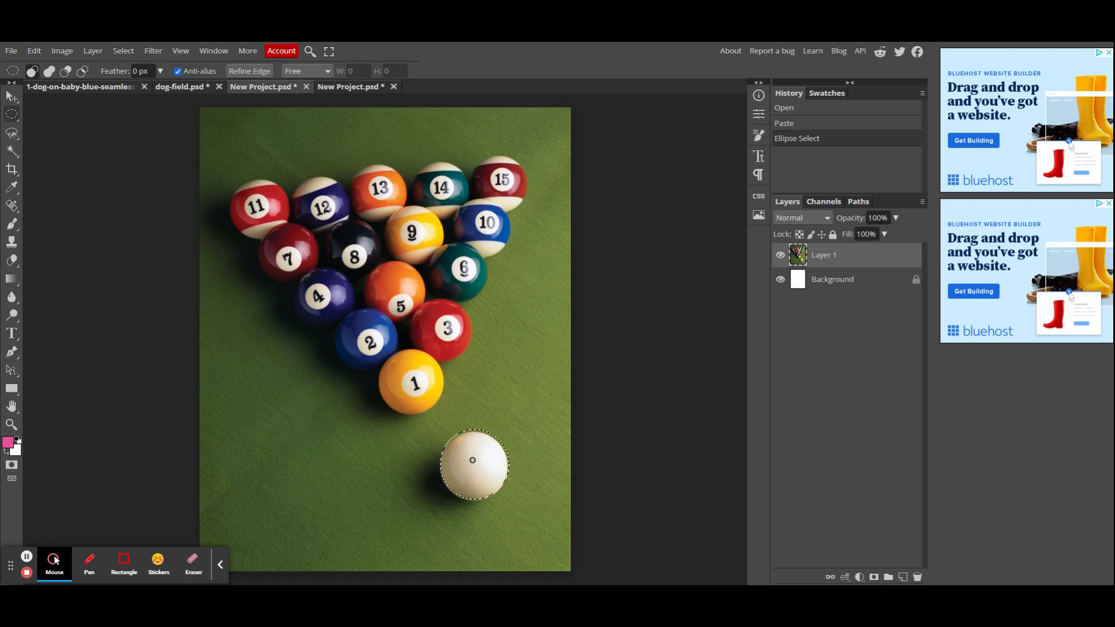
pyautogui.click(479, 473)
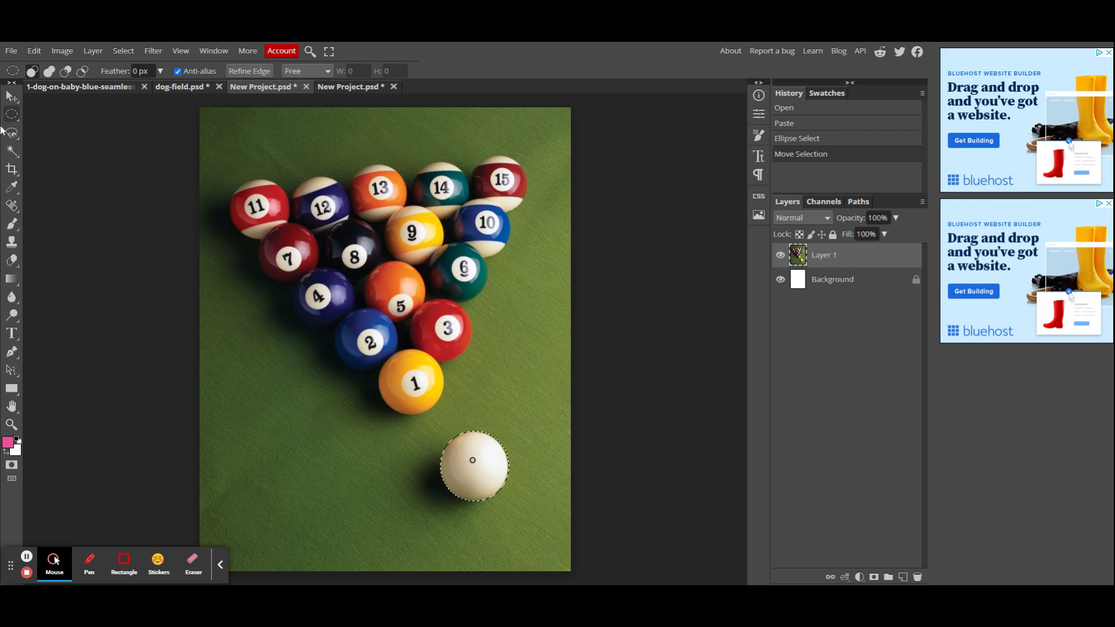
# Try moving the selected cue ball pixels slightly with the Move tool and undo the move
pyautogui.click(10, 99)
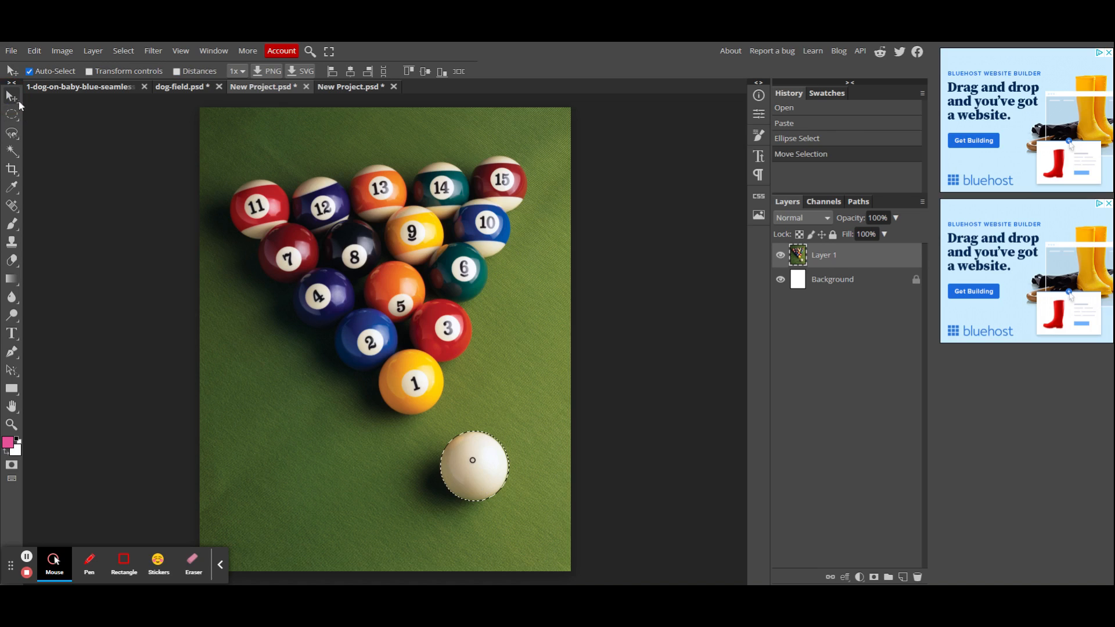
pyautogui.moveTo(490, 478)
pyautogui.mouseDown()
pyautogui.moveTo(311, 425)
pyautogui.moveTo(582, 420)
pyautogui.moveTo(470, 438)
pyautogui.moveTo(408, 468)
pyautogui.moveTo(488, 483)
pyautogui.mouseUp()
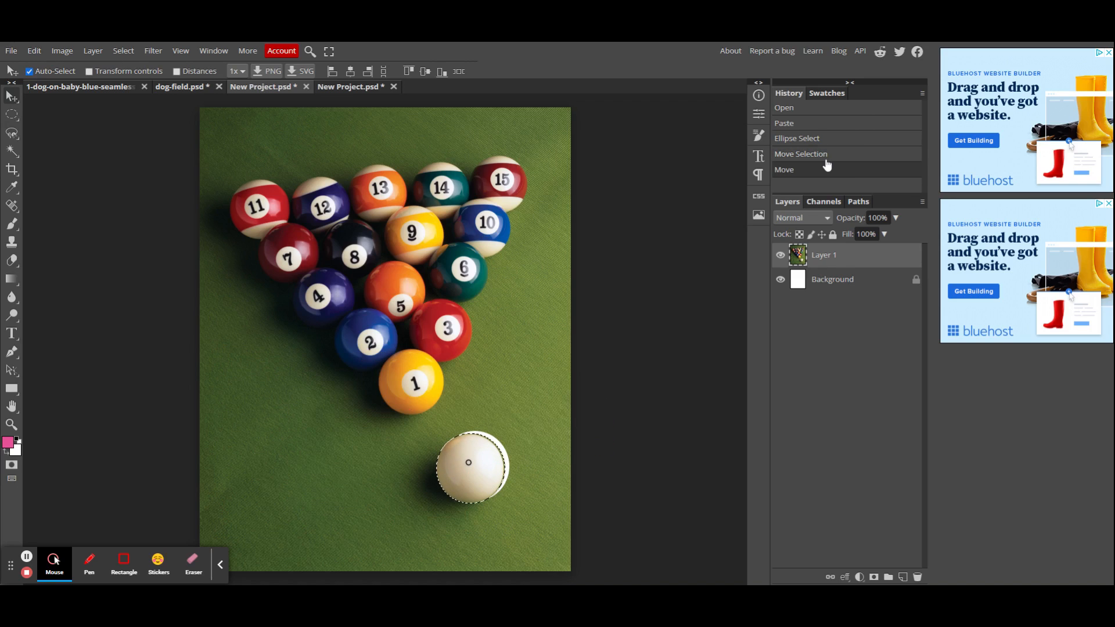
pyautogui.hotkey('ctrl', 'z')
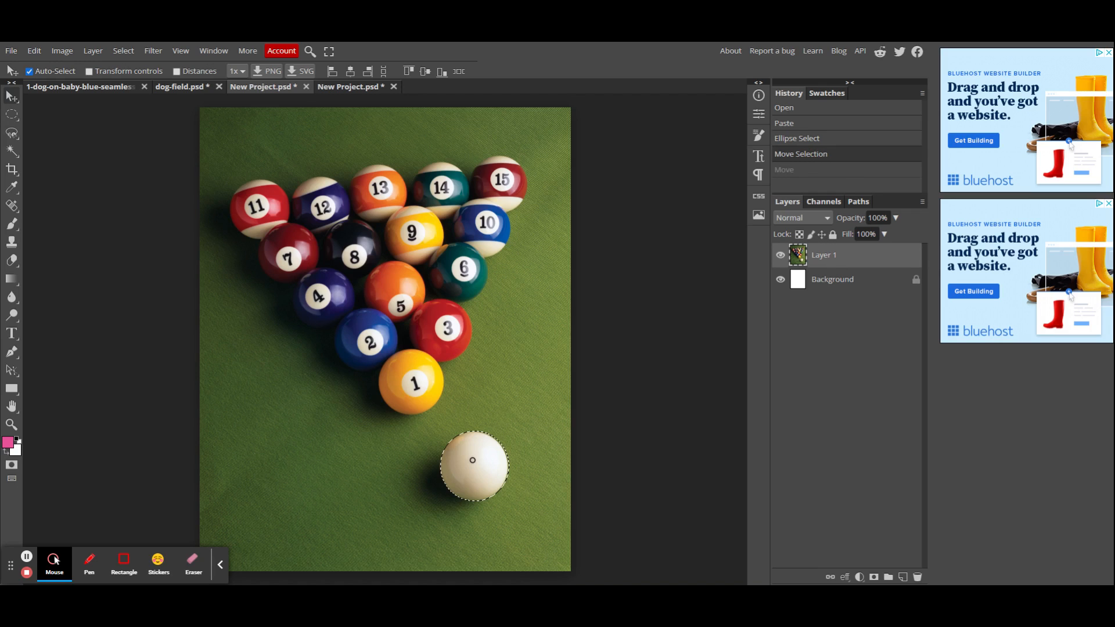
# Clear the elliptical selection in the blank project
pyautogui.click(359, 91)
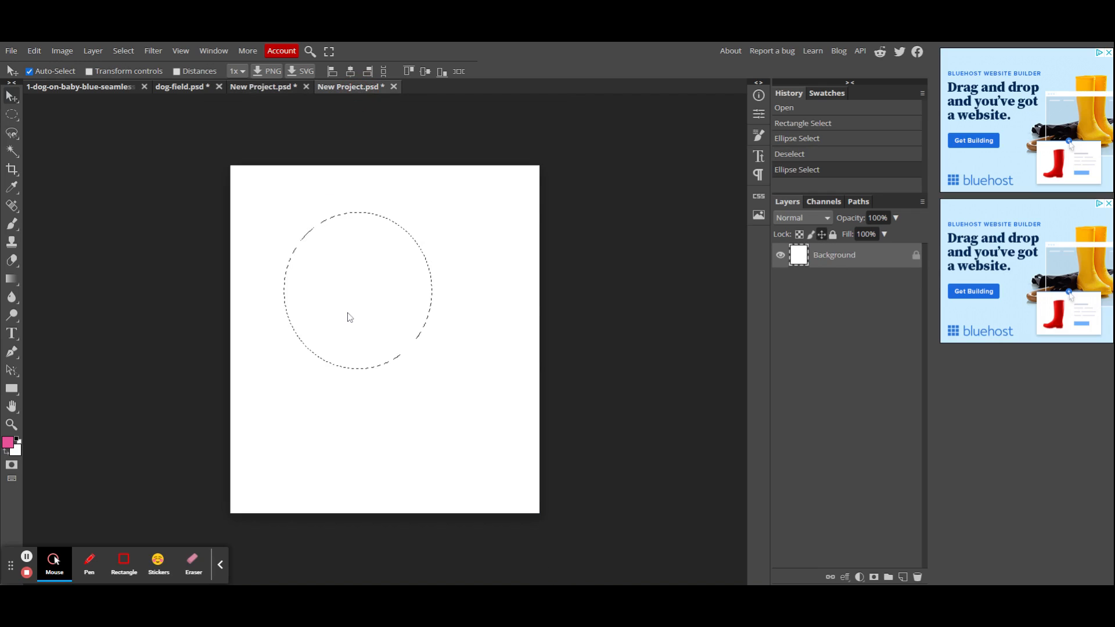
pyautogui.hotkey('ctrl', 'd')
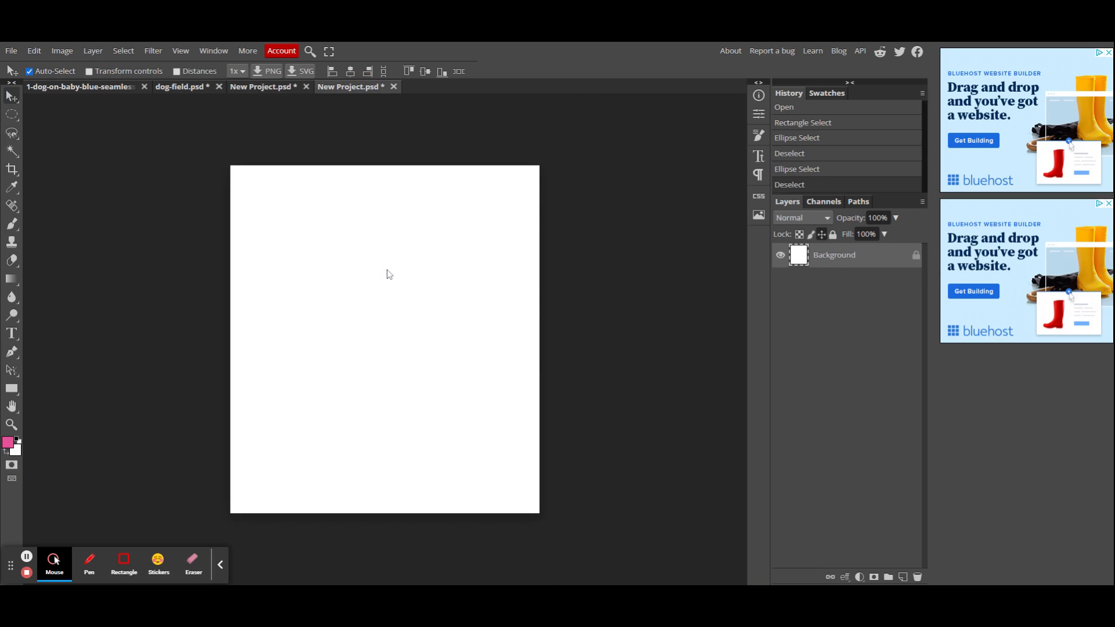
# Copy the selected cue ball from the pool ball project into the blank project and move it toward the canvas's lower right
pyautogui.click(267, 87)
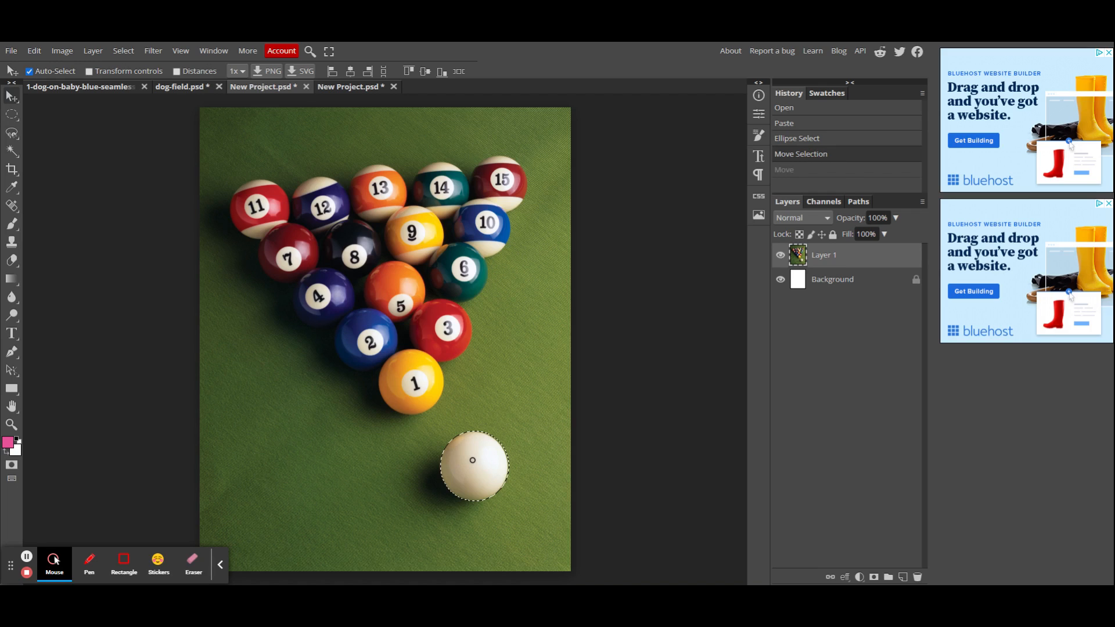
pyautogui.click(351, 88)
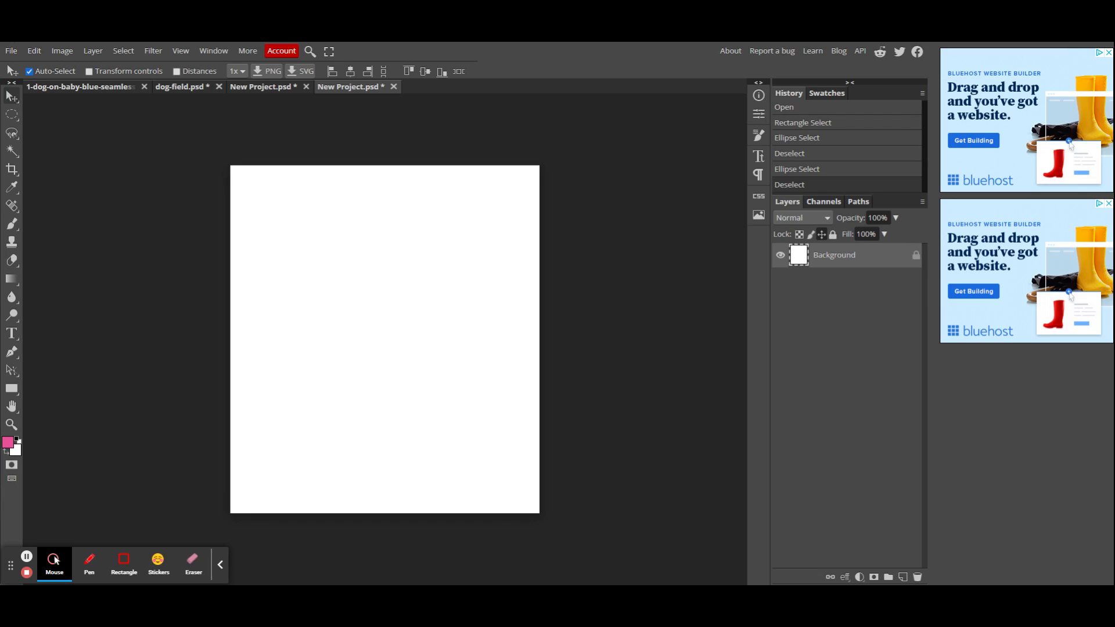
pyautogui.hotkey('ctrl', 'v')
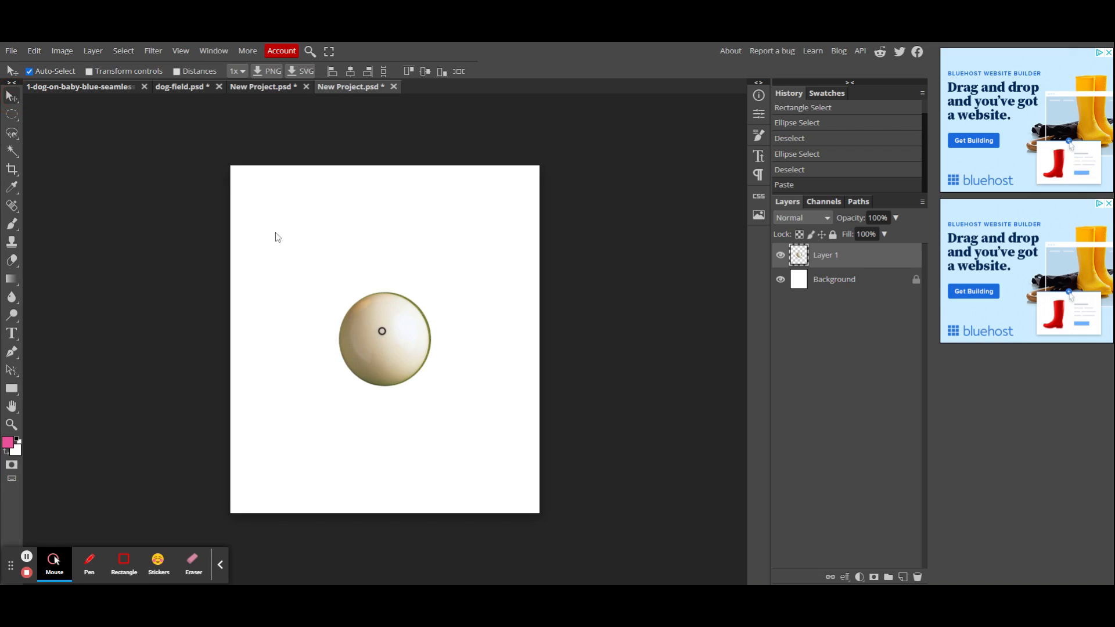
pyautogui.moveTo(402, 343); pyautogui.dragTo(451, 411)
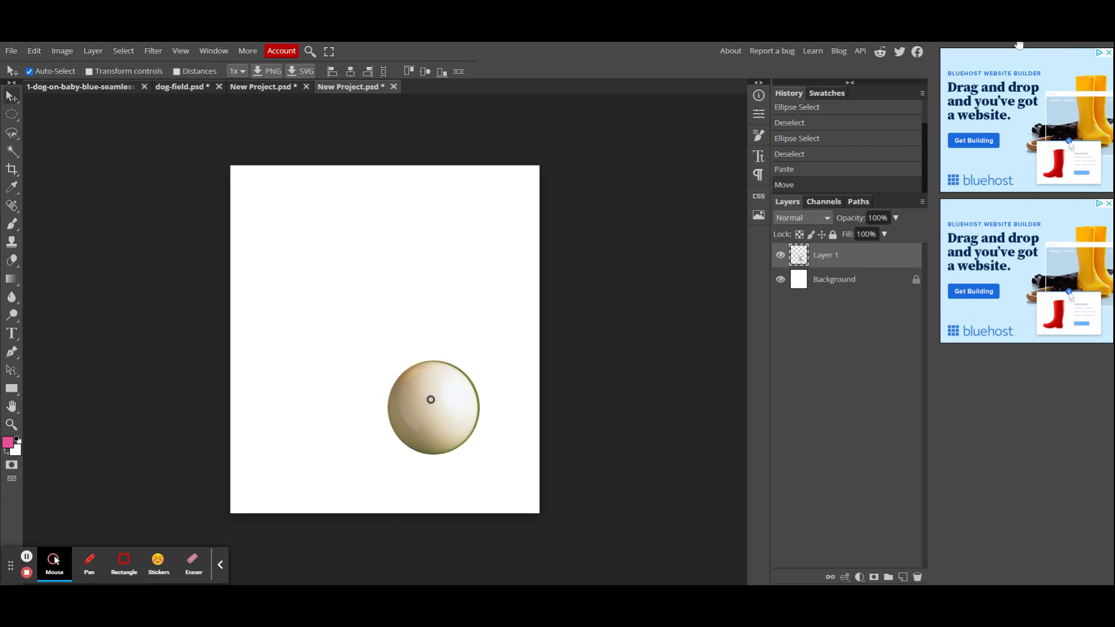
# Return to the pool ball project and activate the freehand Lasso Select tool
pyautogui.click(274, 87)
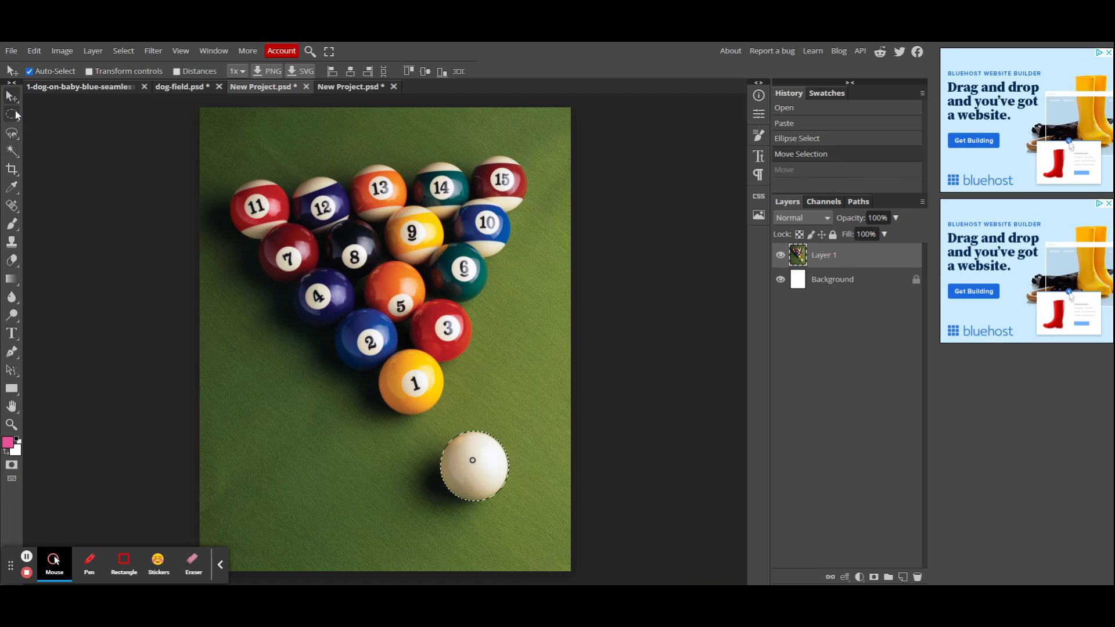
pyautogui.rightClick(12, 137)
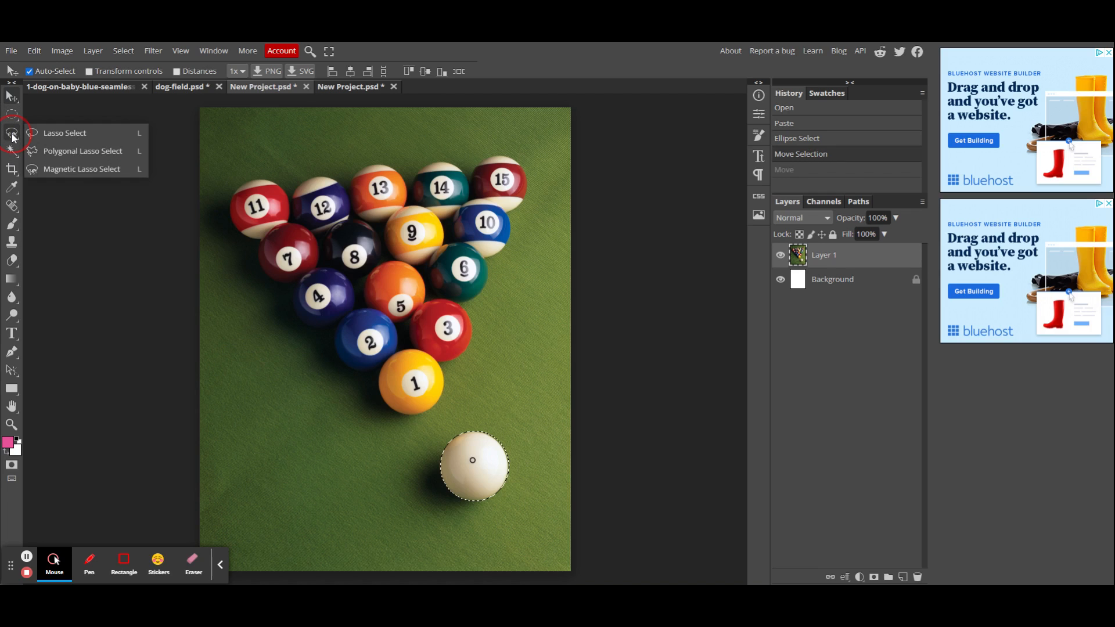
pyautogui.click(12, 137)
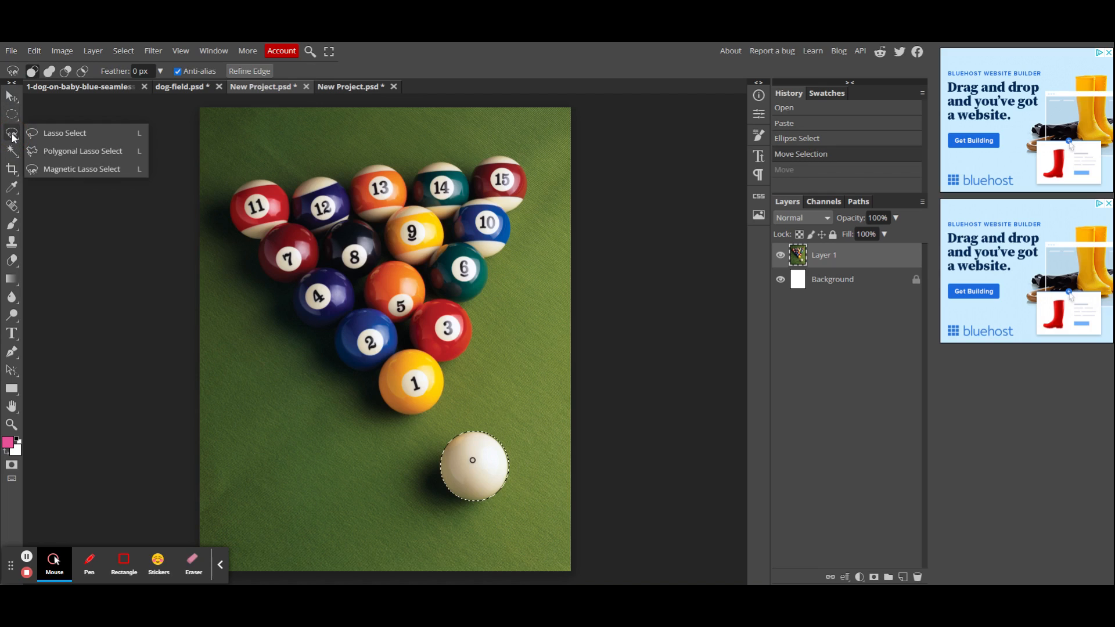
pyautogui.rightClick(12, 122)
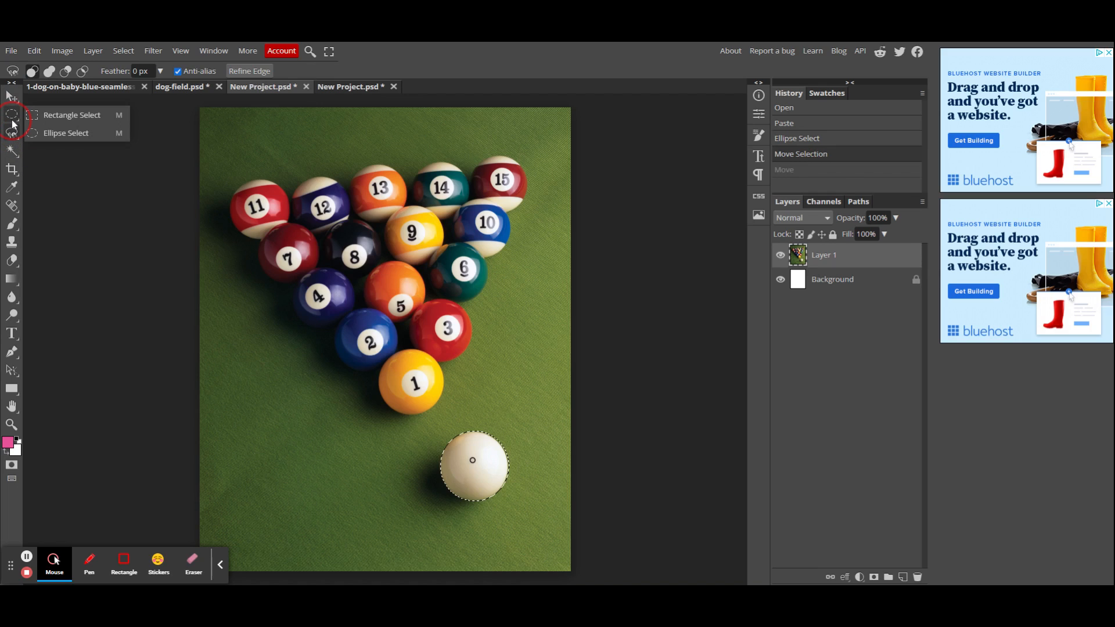
pyautogui.click(13, 120)
pyautogui.rightClick(14, 134)
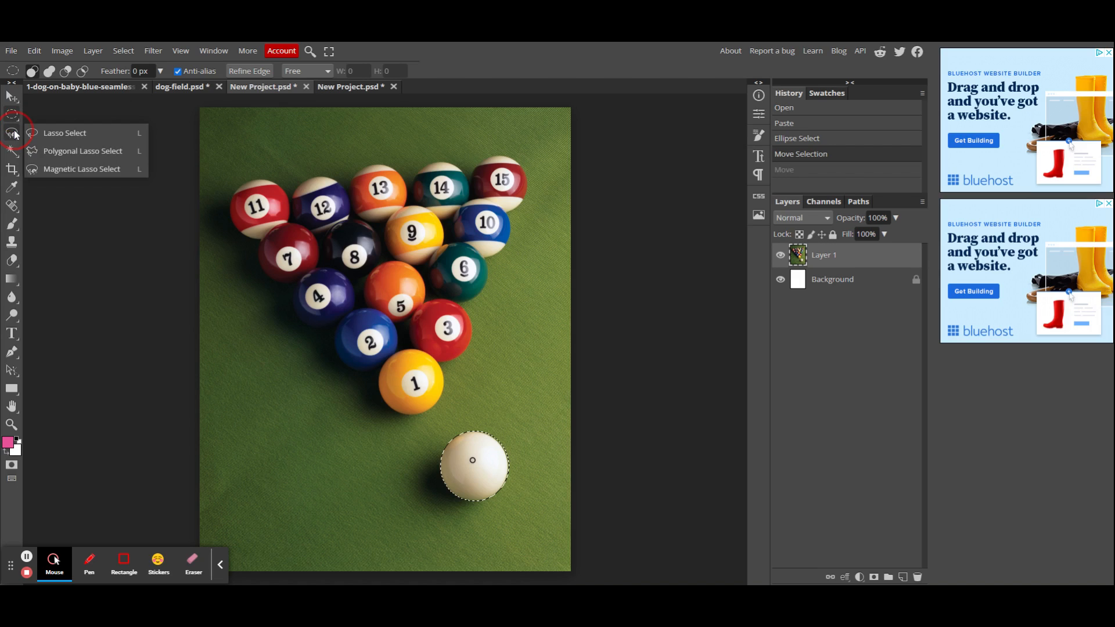
pyautogui.click(14, 134)
pyautogui.rightClick(13, 149)
pyautogui.click(13, 149)
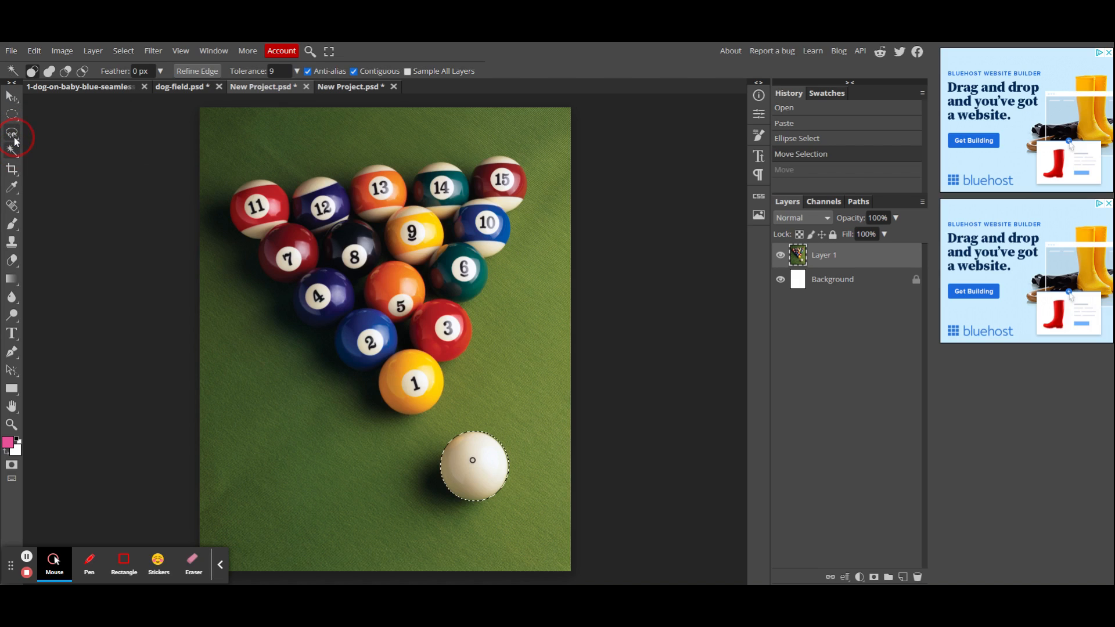
pyautogui.rightClick(14, 136)
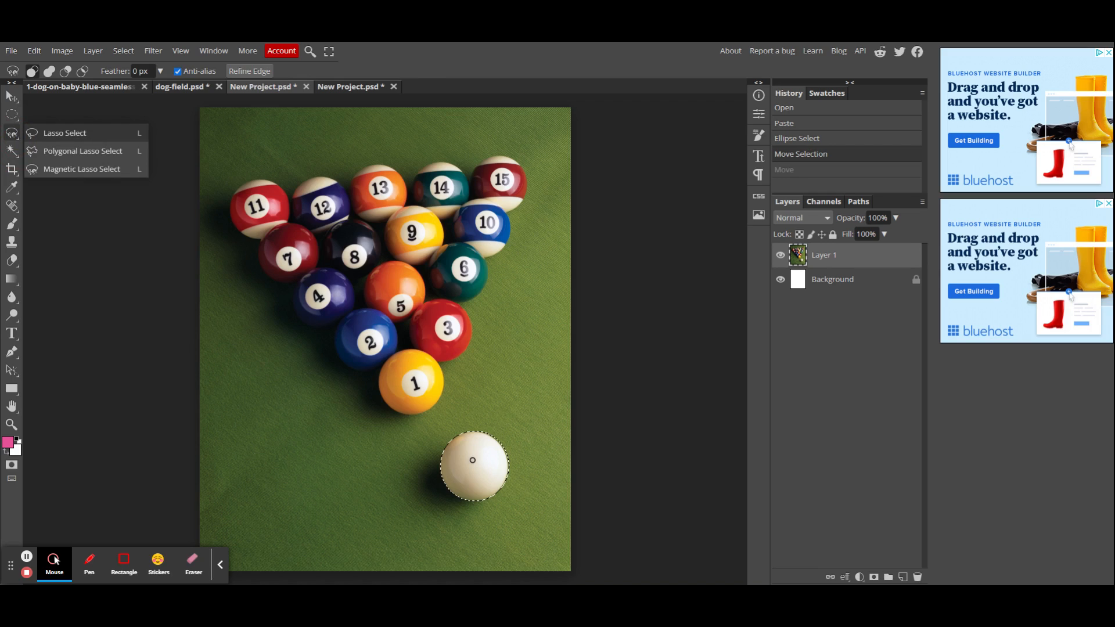
pyautogui.click(75, 135)
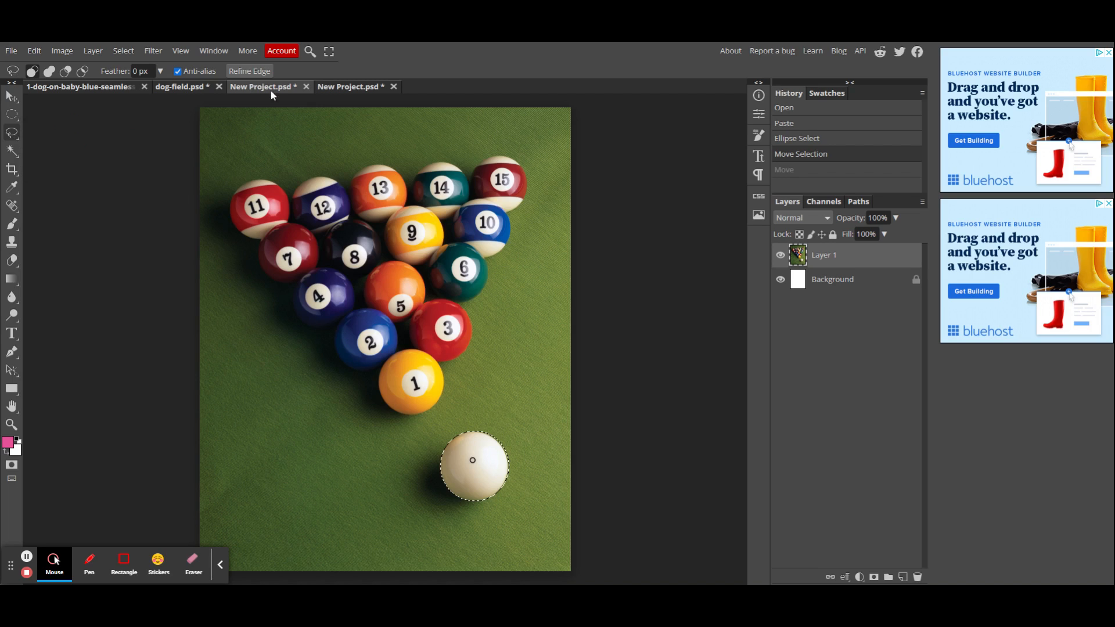
# Switch to the dog-field.psd project and outline the golden retriever with the freehand Lasso Select tool
pyautogui.click(177, 89)
pyautogui.rightClick(17, 141)
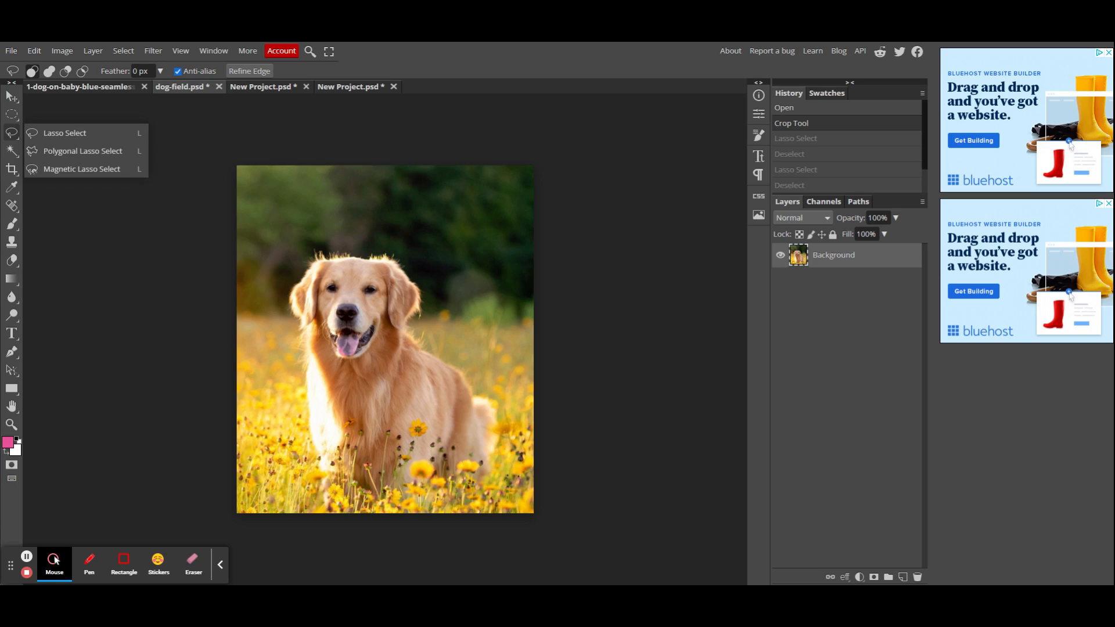
pyautogui.click(70, 135)
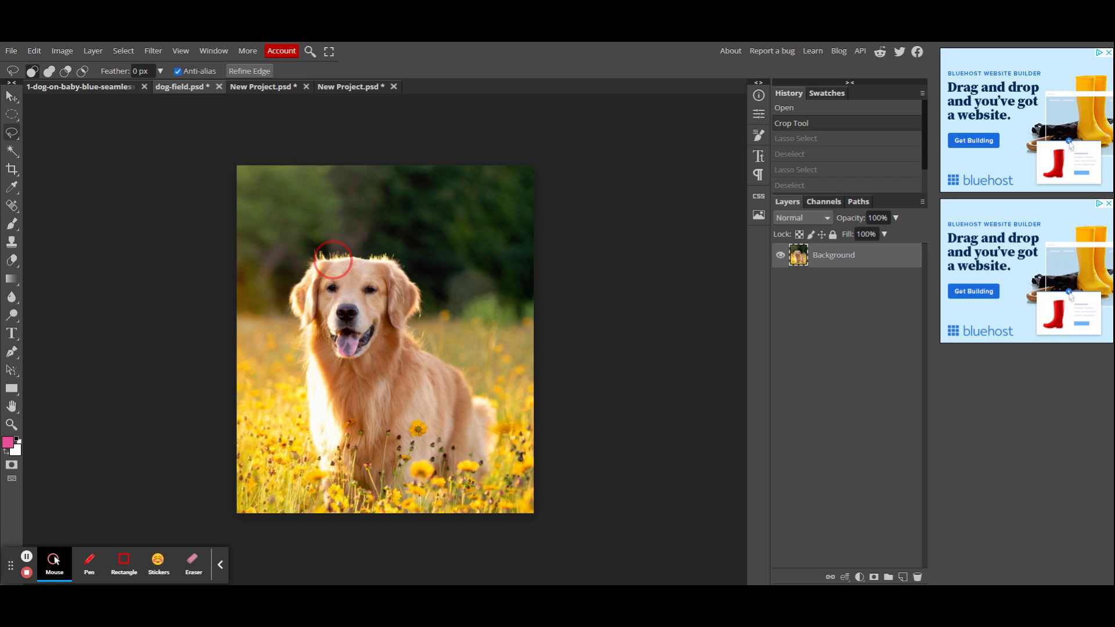
pyautogui.moveTo(313, 260)
pyautogui.mouseDown()
pyautogui.moveTo(292, 301)
pyautogui.moveTo(322, 469)
pyautogui.moveTo(353, 432)
pyautogui.moveTo(370, 443)
pyautogui.moveTo(360, 467)
pyautogui.moveTo(383, 491)
pyautogui.moveTo(415, 457)
pyautogui.moveTo(452, 481)
pyautogui.moveTo(503, 455)
pyautogui.moveTo(494, 402)
pyautogui.moveTo(417, 342)
pyautogui.moveTo(413, 288)
pyautogui.moveTo(383, 260)
pyautogui.moveTo(321, 257)
pyautogui.mouseUp()
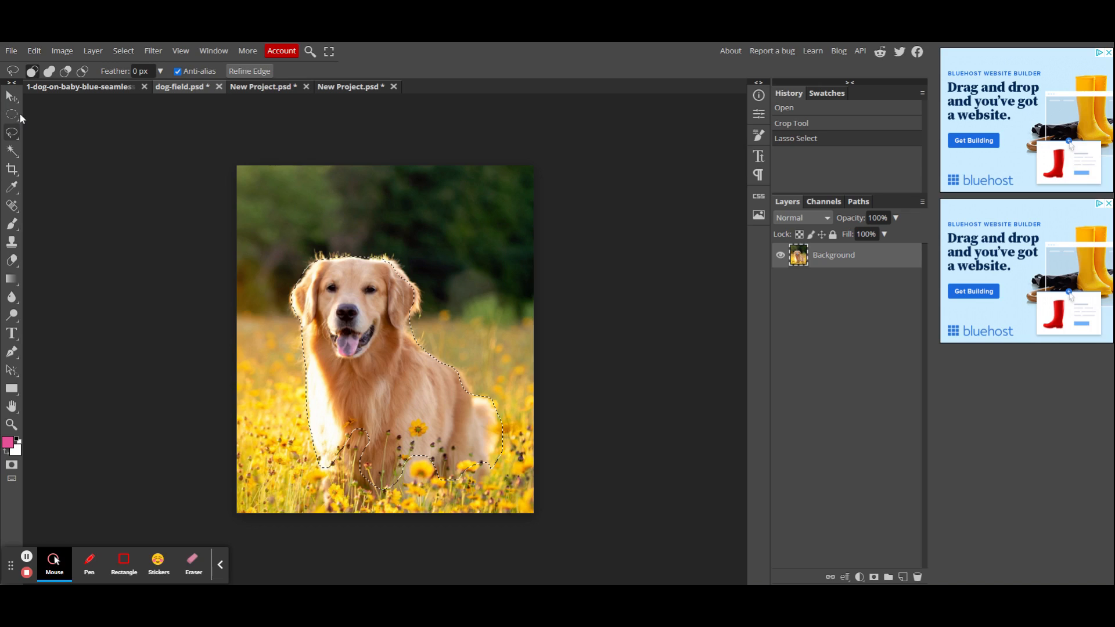
# Clear the freehand lasso selection around the golden retriever
pyautogui.click(12, 135)
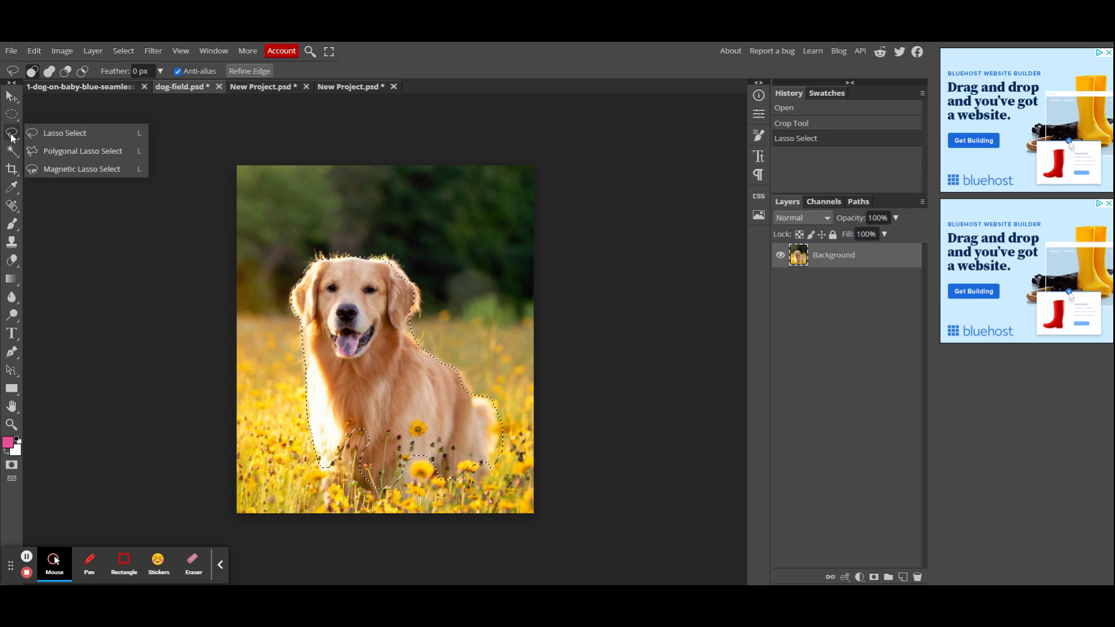
pyautogui.click(70, 135)
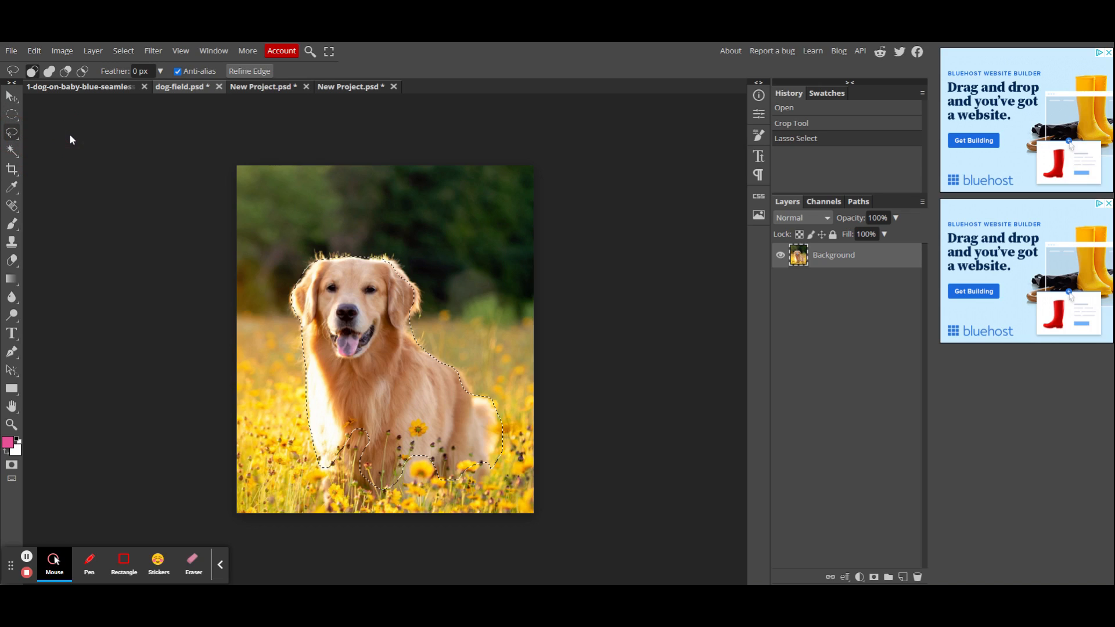
pyautogui.hotkey('ctrl', 'd')
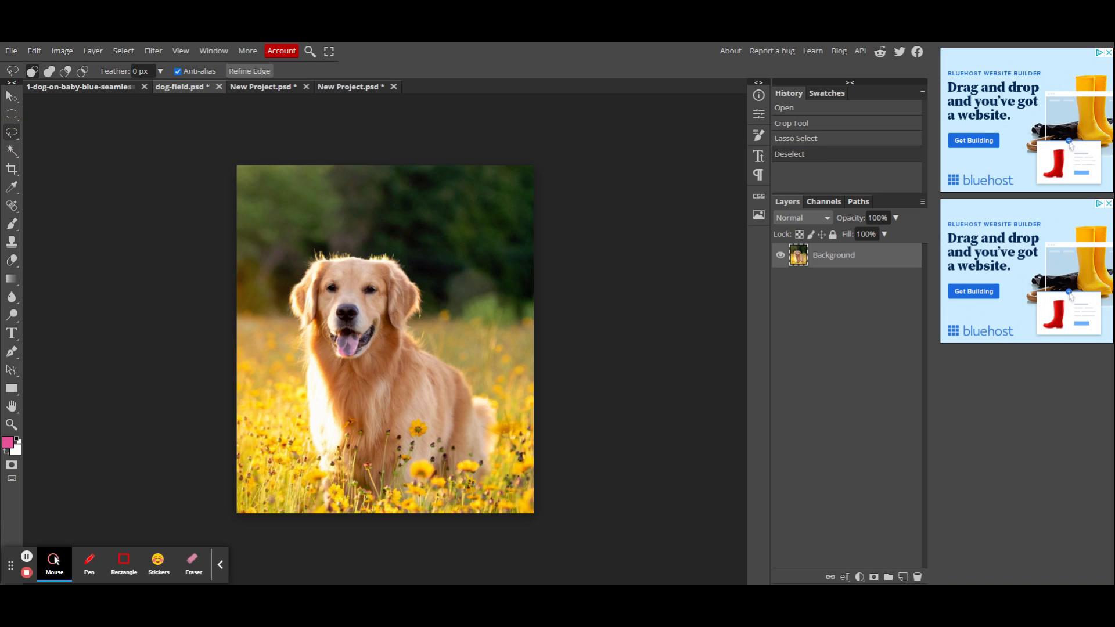
# Draw a closed five-cornered selection above the cue ball in the blank project with the Polygonal Lasso Select tool
pyautogui.click(13, 134)
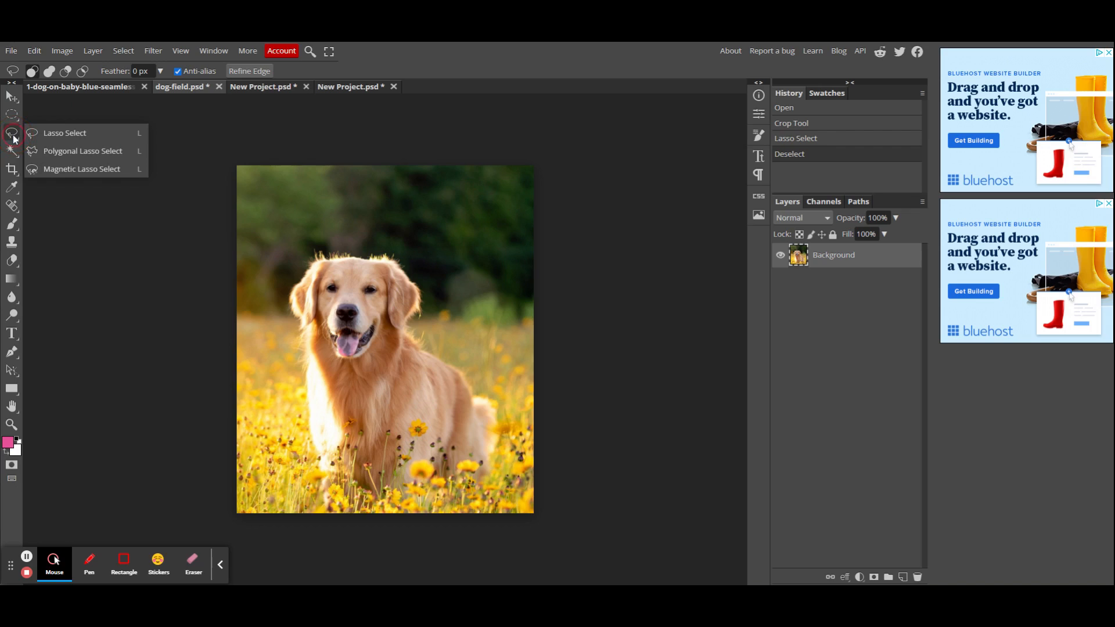
pyautogui.click(86, 153)
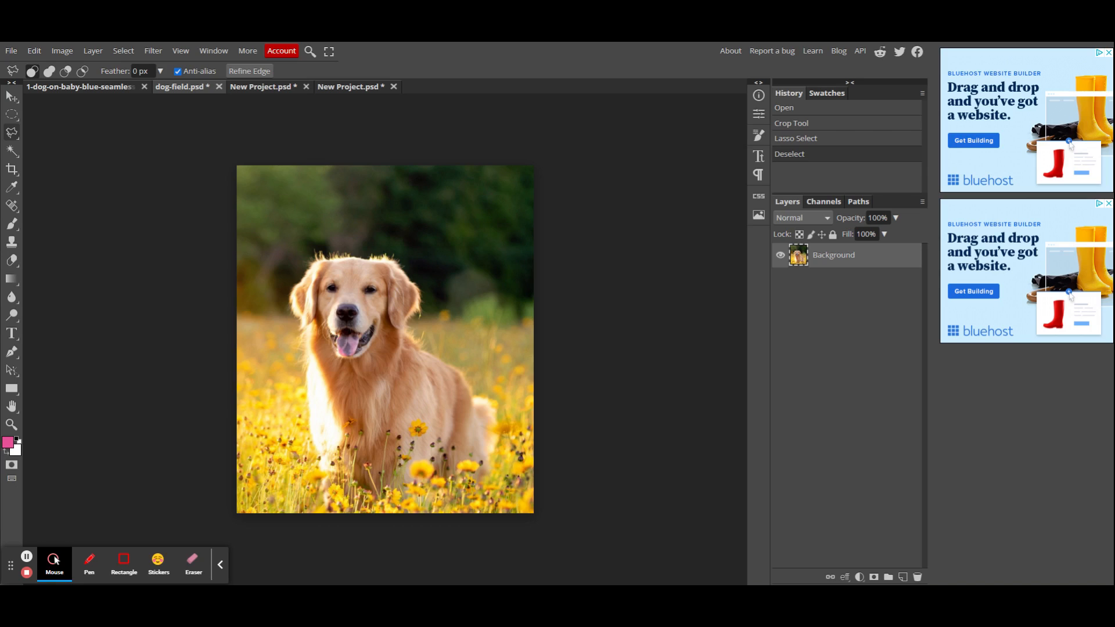
pyautogui.click(332, 87)
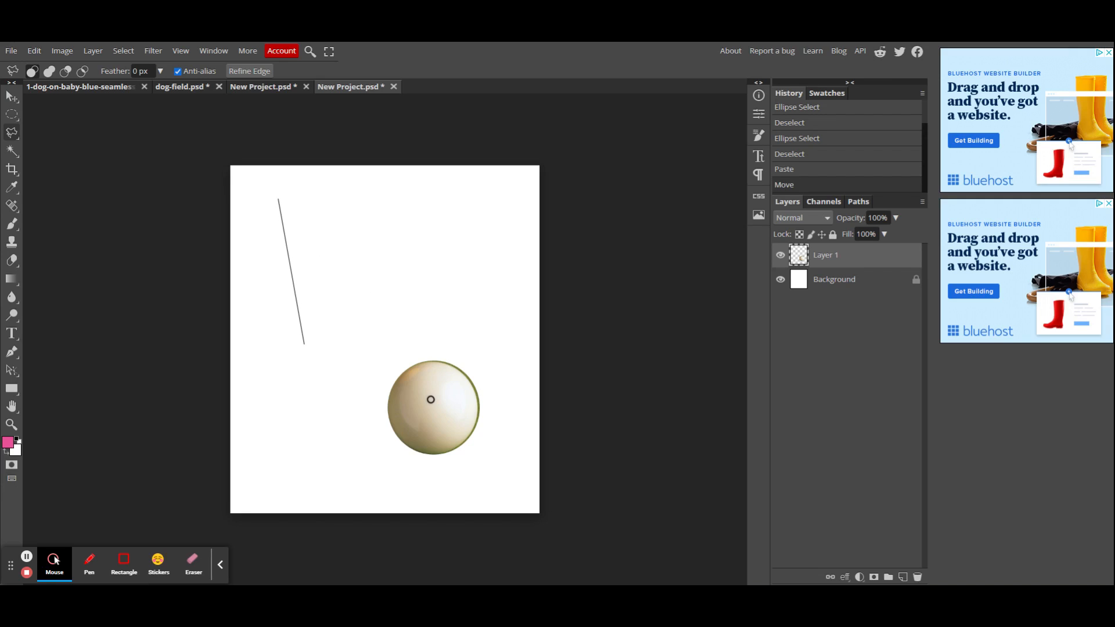
pyautogui.click(304, 344)
pyautogui.click(512, 305)
pyautogui.click(517, 234)
pyautogui.click(388, 178)
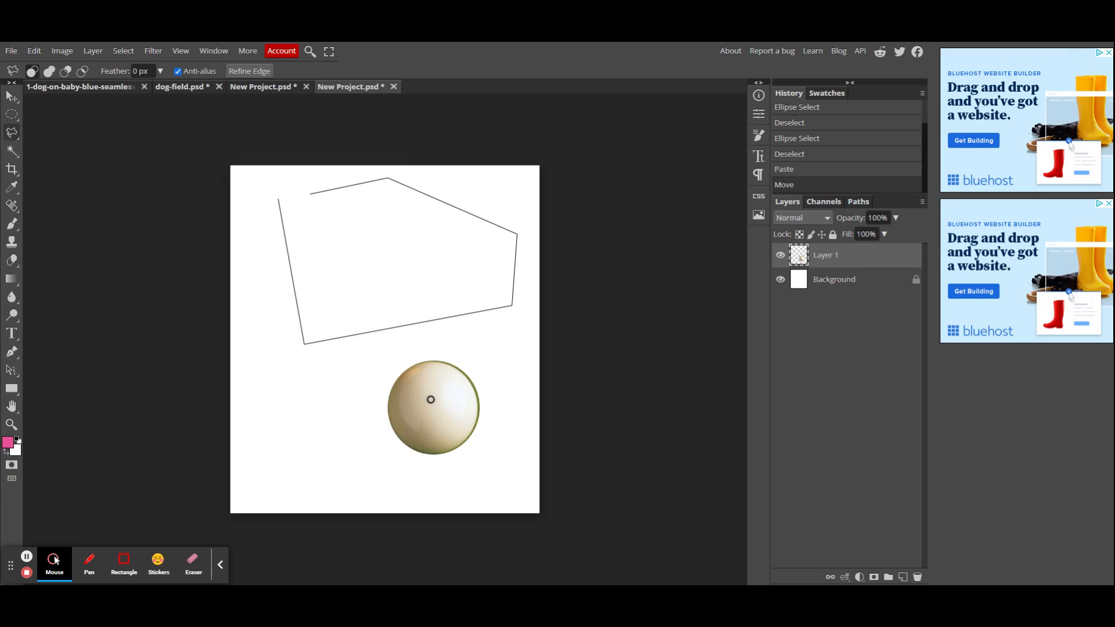
pyautogui.click(278, 199)
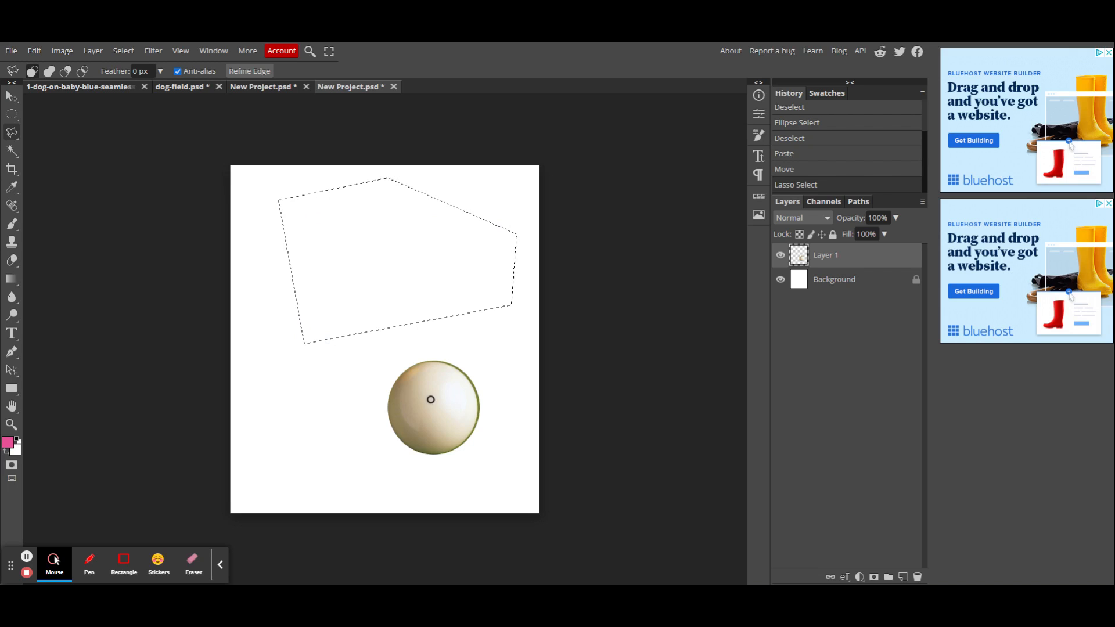
# Return to dog-field.psd and trace the dog's left side from ear to front legs with Magnetic Lasso Select, removing the misplaced anchor points
pyautogui.click(242, 87)
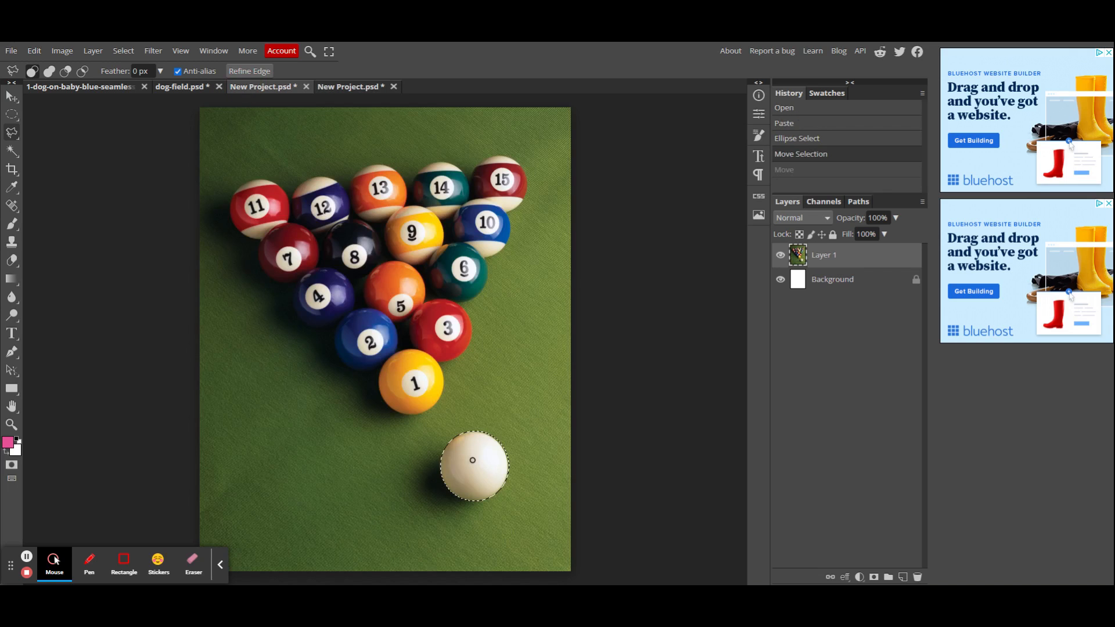
pyautogui.click(182, 88)
pyautogui.rightClick(16, 135)
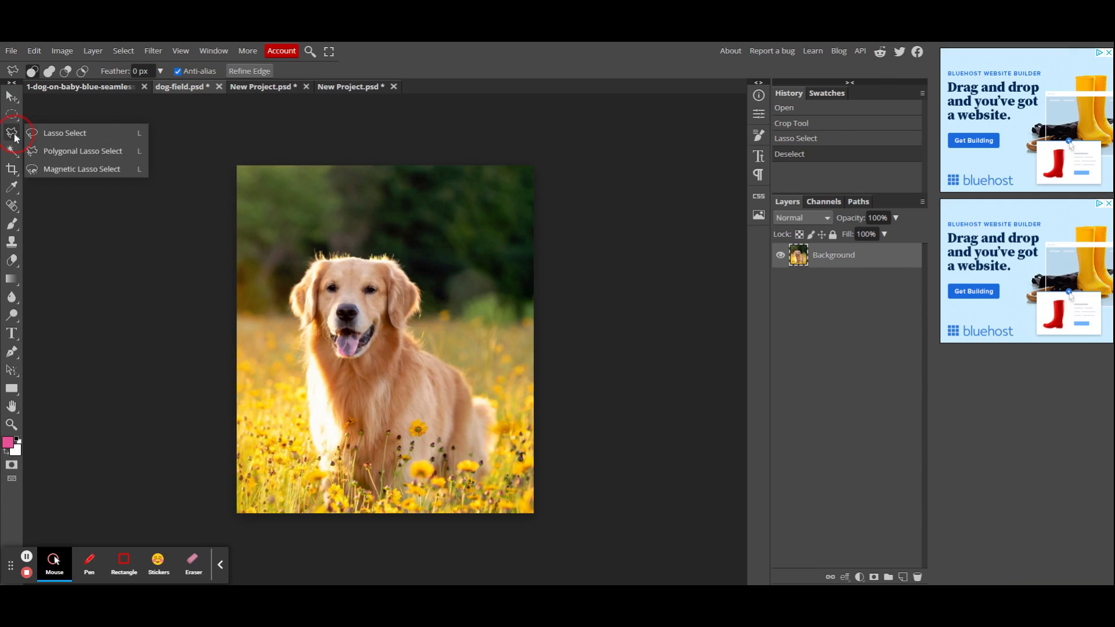
pyautogui.click(54, 169)
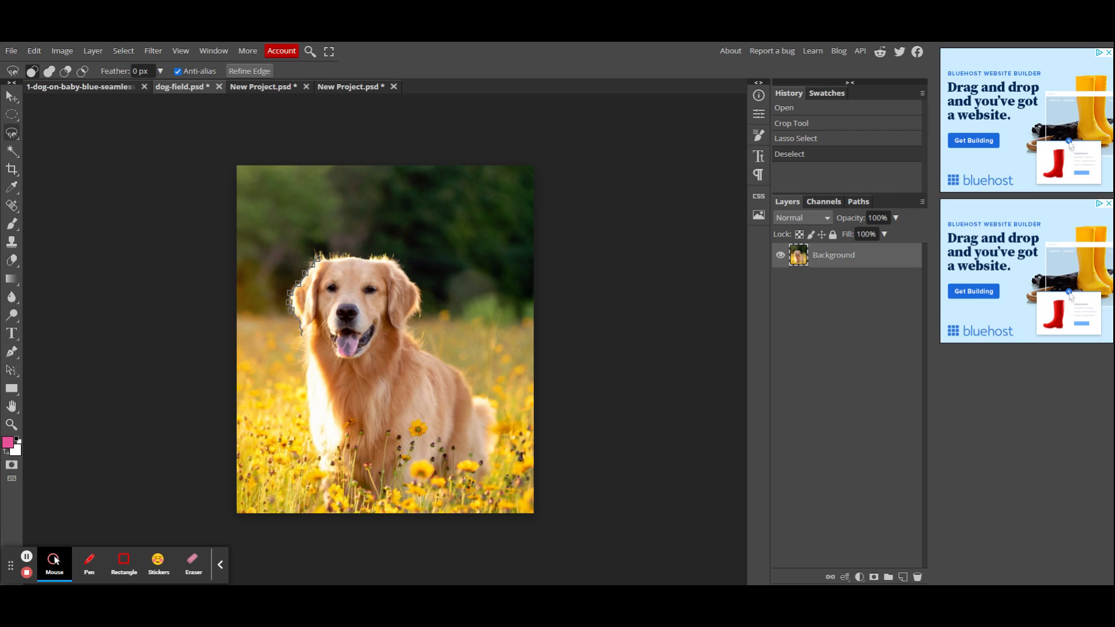
pyautogui.click(300, 323)
pyautogui.click(302, 329)
pyautogui.click(300, 338)
pyautogui.press('BackSpace')
pyautogui.press('BackSpace')
pyautogui.click(304, 339)
pyautogui.click(306, 375)
pyautogui.click(311, 418)
pyautogui.click(344, 452)
pyautogui.click(355, 458)
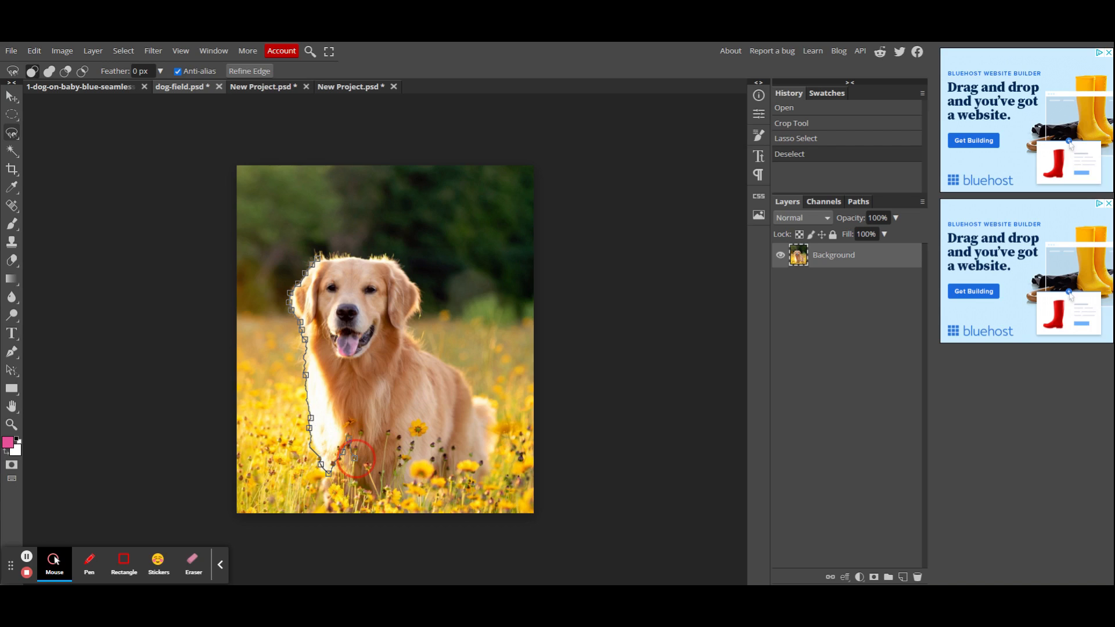
# Continue the magnetic outline around the flowers, legs, back and head, and close it at the starting point to select the dog
pyautogui.click(371, 491)
pyautogui.click(366, 463)
pyautogui.click(383, 490)
pyautogui.click(394, 435)
pyautogui.click(411, 455)
pyautogui.click(423, 460)
pyautogui.click(432, 444)
pyautogui.click(443, 435)
pyautogui.click(456, 448)
pyautogui.click(451, 464)
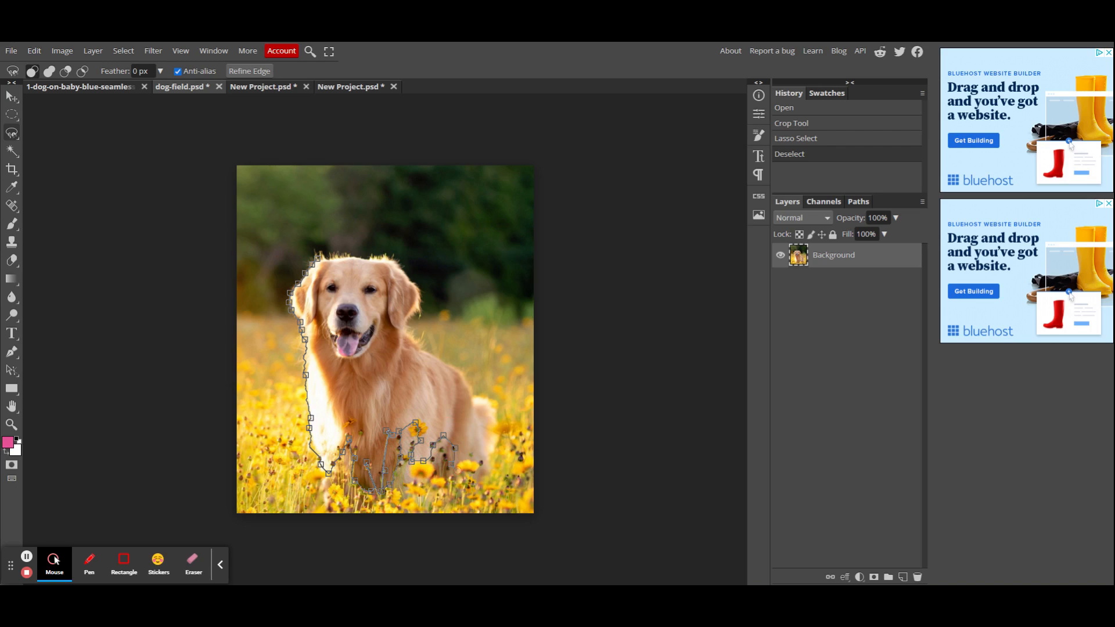
pyautogui.click(483, 461)
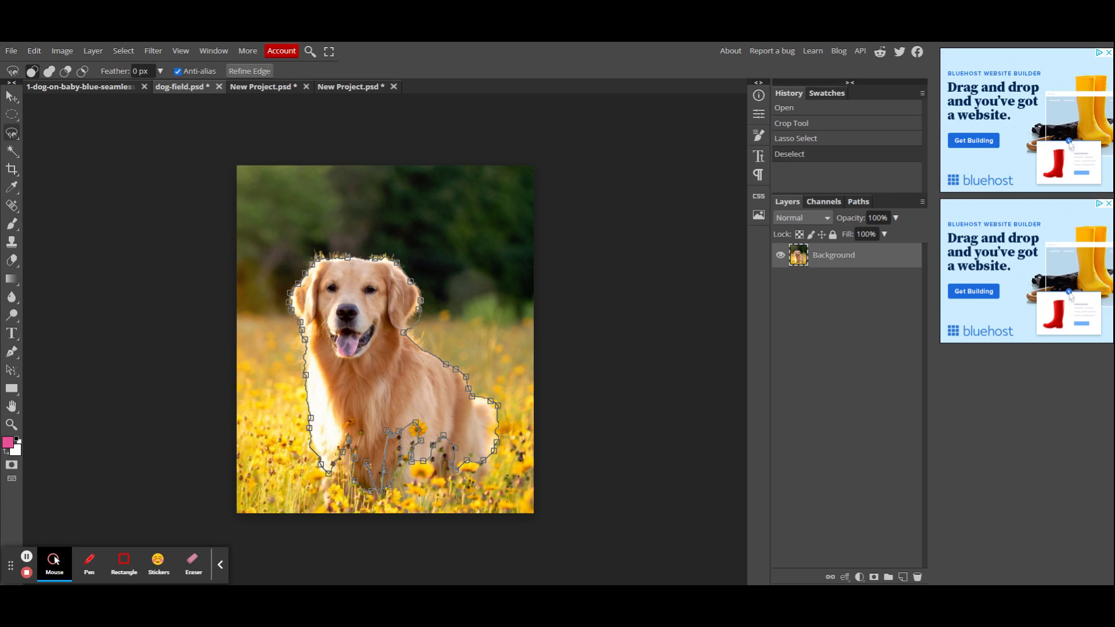
pyautogui.doubleClick(320, 263)
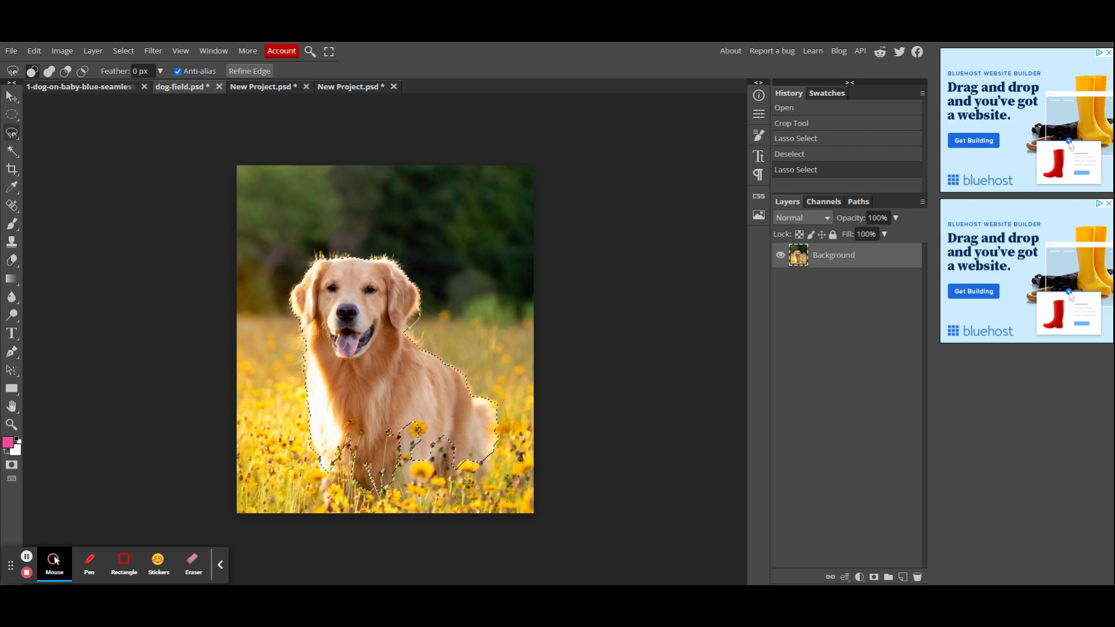
# Switch to the black dog project and sample the cyan background with the Magic Wand at tolerance 9
pyautogui.rightClick(15, 157)
pyautogui.click(14, 155)
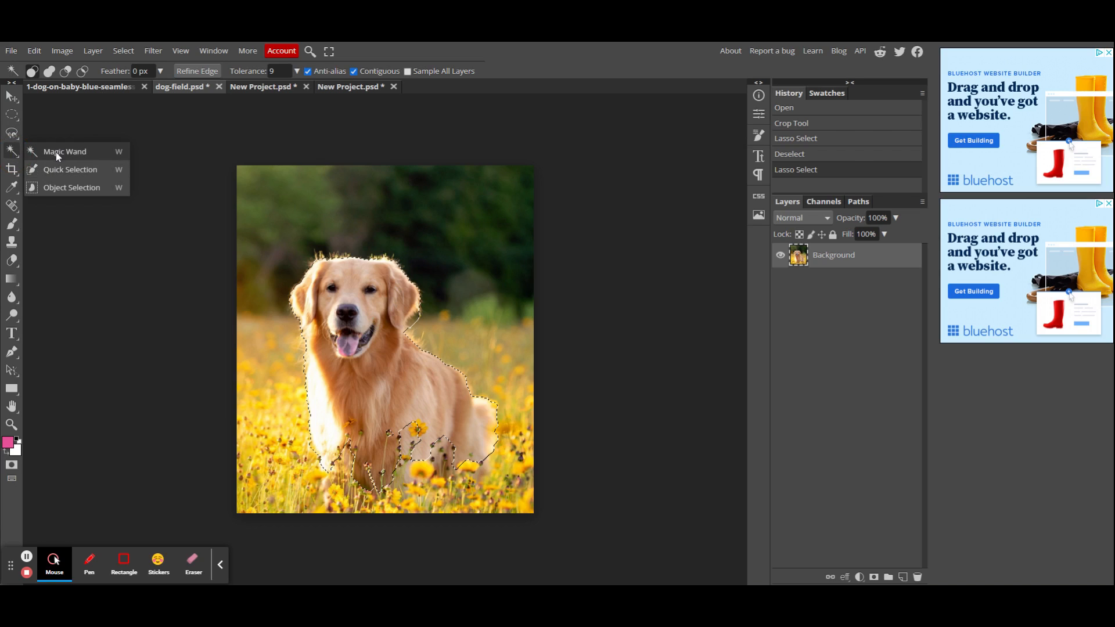
pyautogui.click(55, 152)
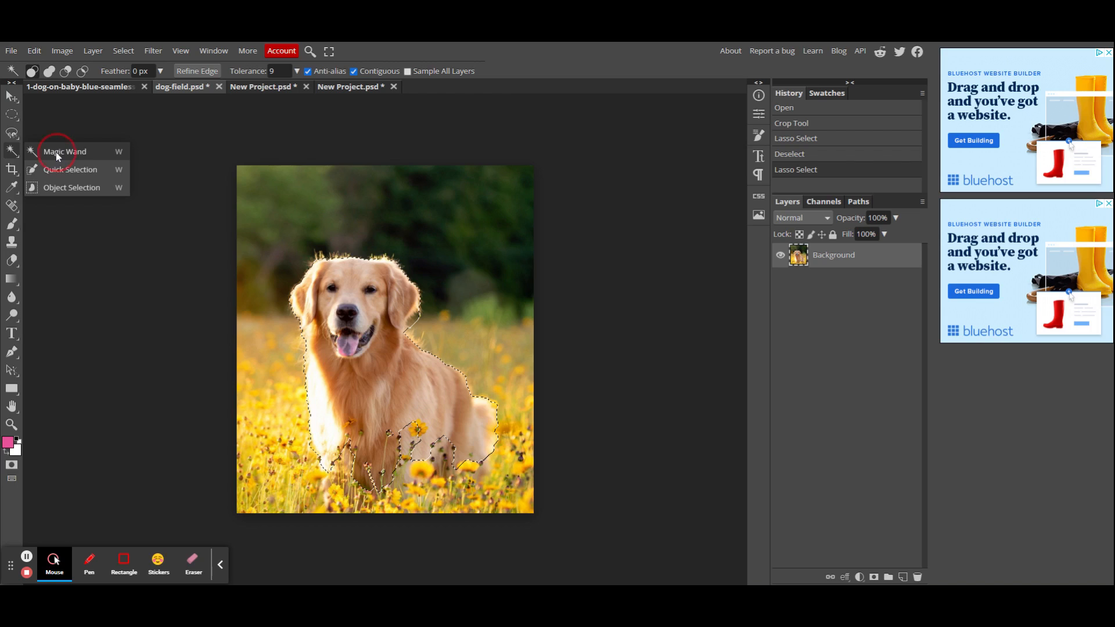
pyautogui.click(93, 90)
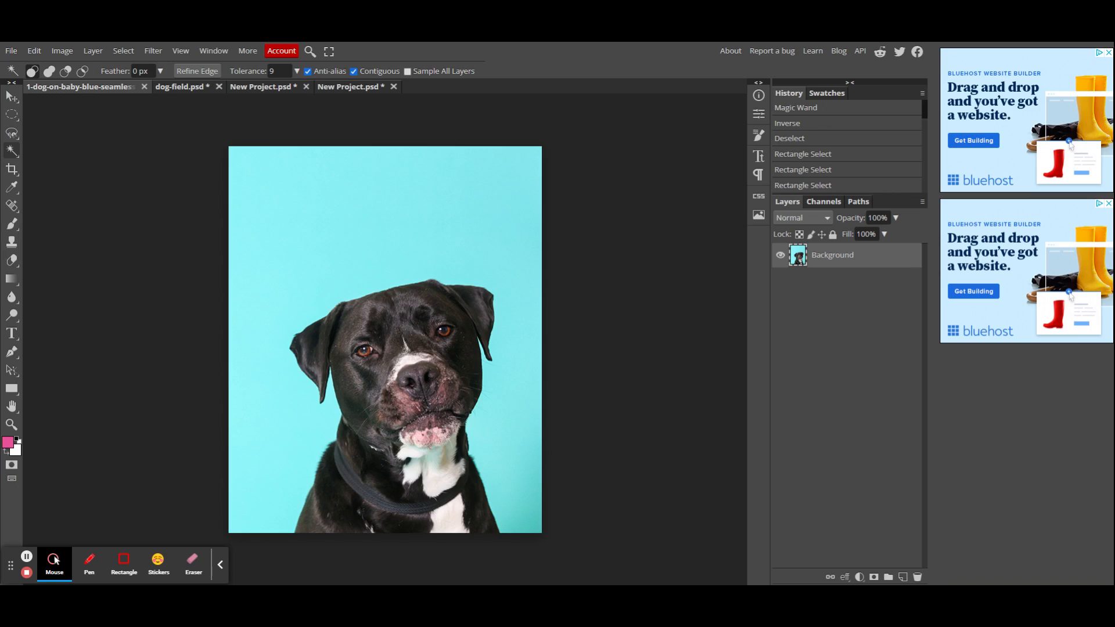
pyautogui.click(289, 207)
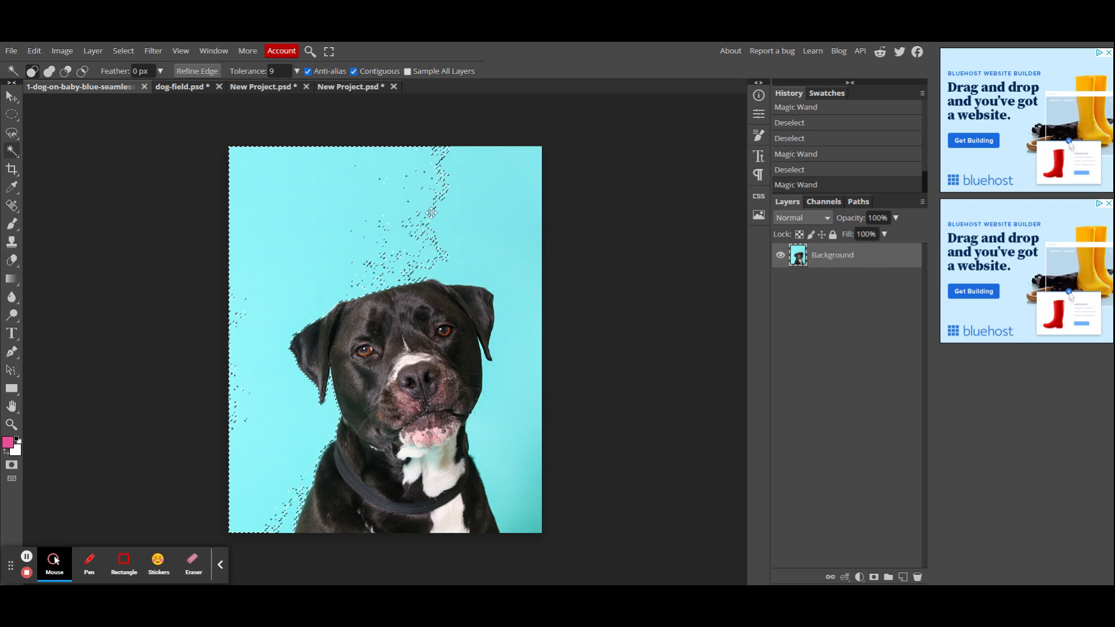
# Raise the Magic Wand tolerance to 74, clear the partial selection and reselect the whole cyan background
pyautogui.click(296, 70)
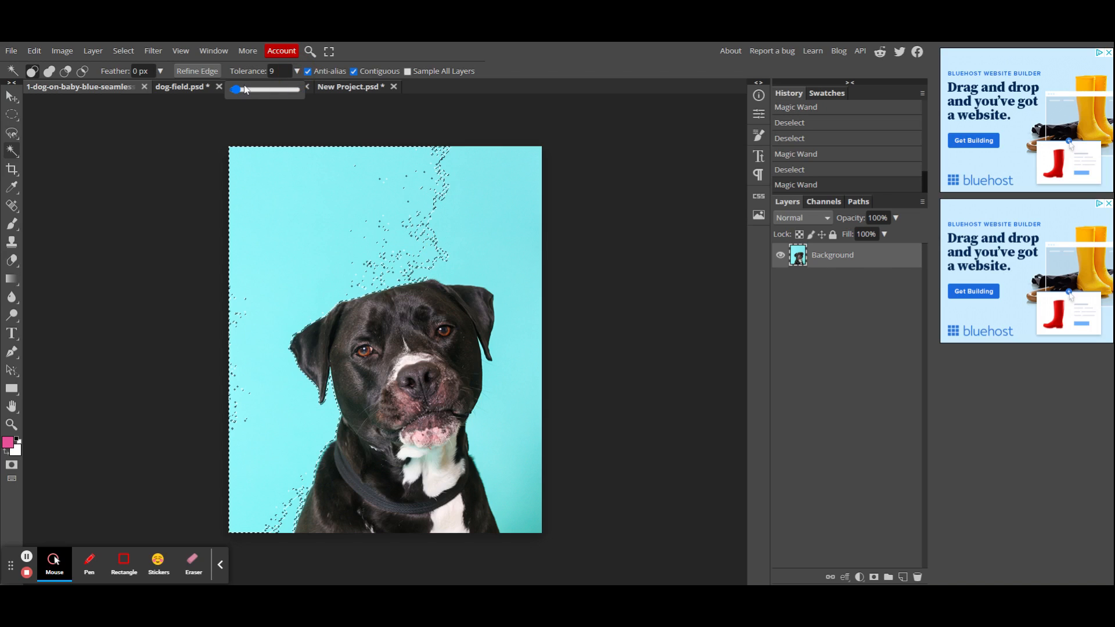
pyautogui.moveTo(240, 88); pyautogui.dragTo(252, 89)
pyautogui.click(435, 150)
pyautogui.hotkey('ctrl', 'd')
pyautogui.click(337, 227)
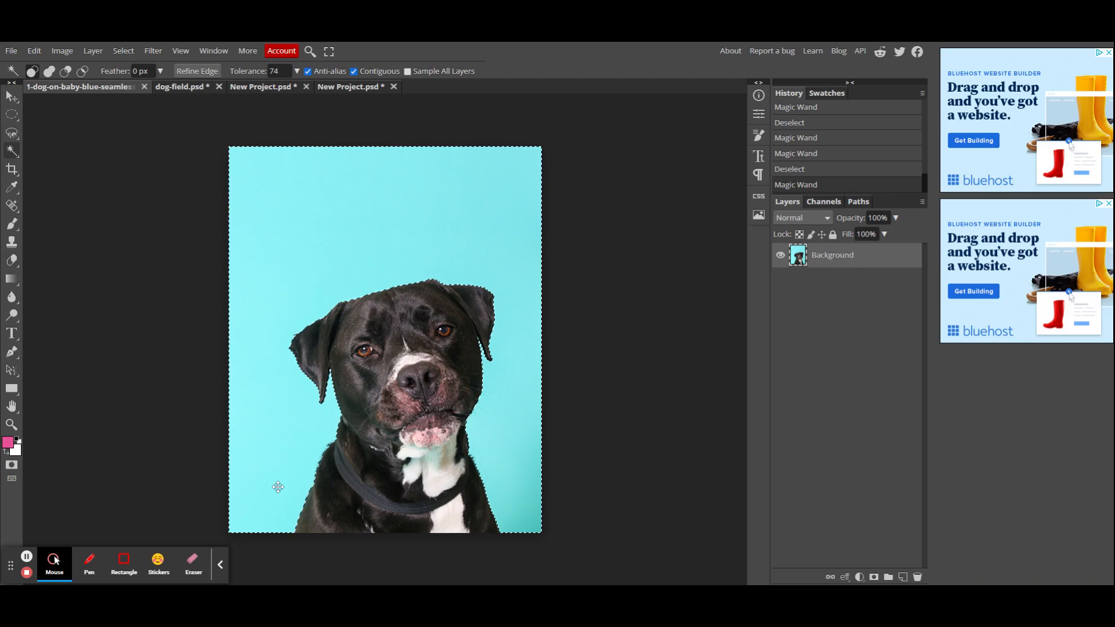
# Try shifting the selected cyan background slightly to the right, then delete it and deselect
pyautogui.click(11, 97)
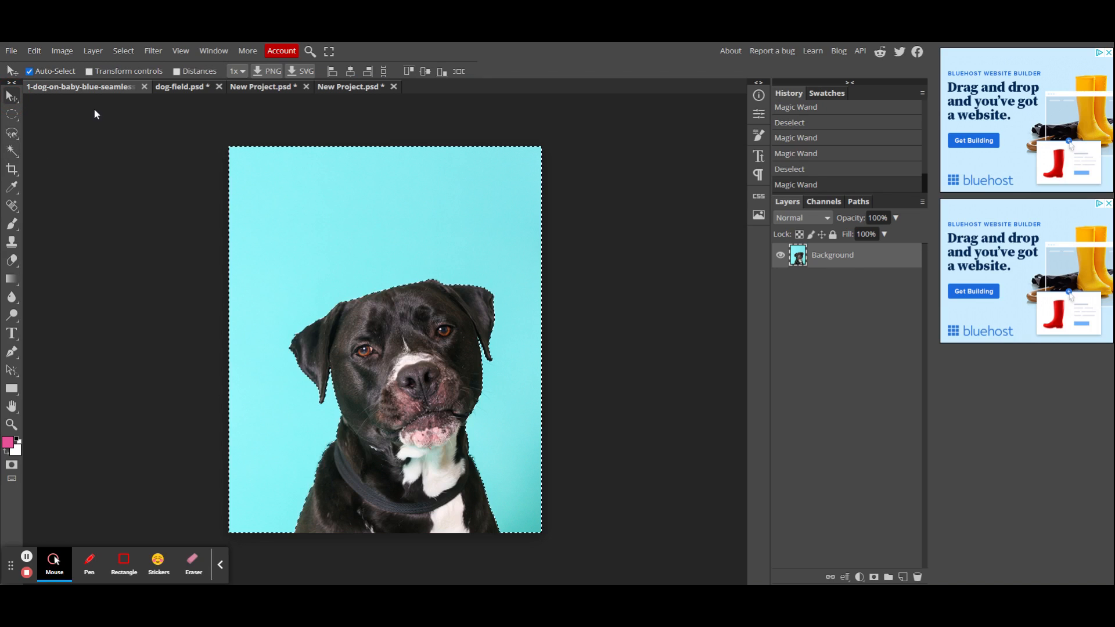
pyautogui.moveTo(408, 234)
pyautogui.mouseDown()
pyautogui.moveTo(584, 194)
pyautogui.moveTo(773, 204)
pyautogui.moveTo(336, 201)
pyautogui.moveTo(222, 230)
pyautogui.moveTo(234, 216)
pyautogui.moveTo(217, 218)
pyautogui.moveTo(442, 228)
pyautogui.moveTo(412, 233)
pyautogui.moveTo(421, 231)
pyautogui.mouseUp()
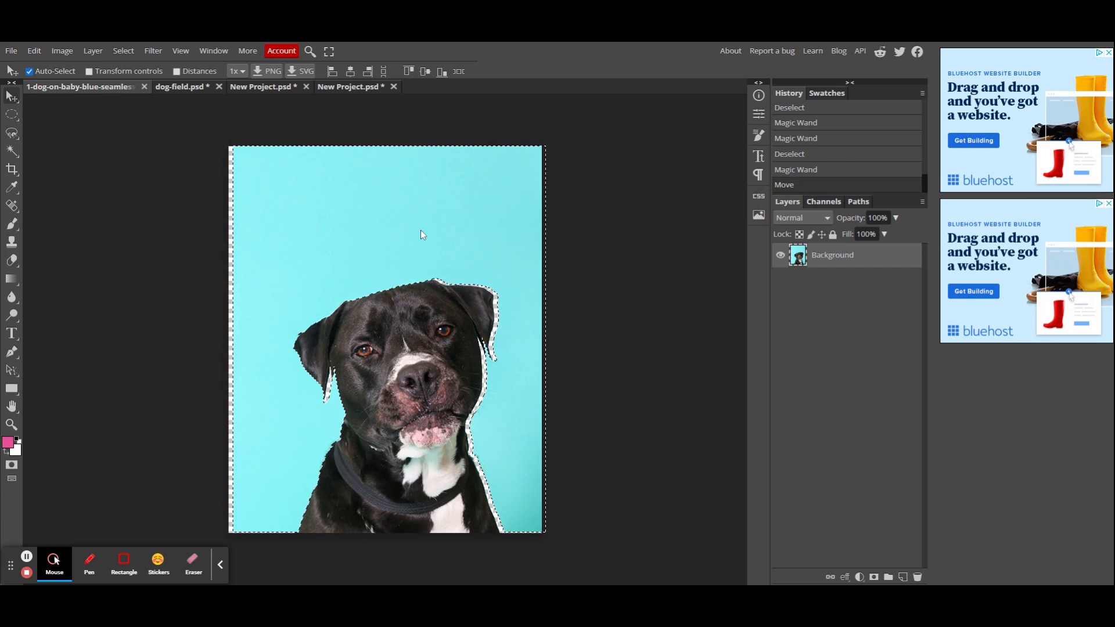
pyautogui.press('Delete')
pyautogui.hotkey('ctrl', 'd')
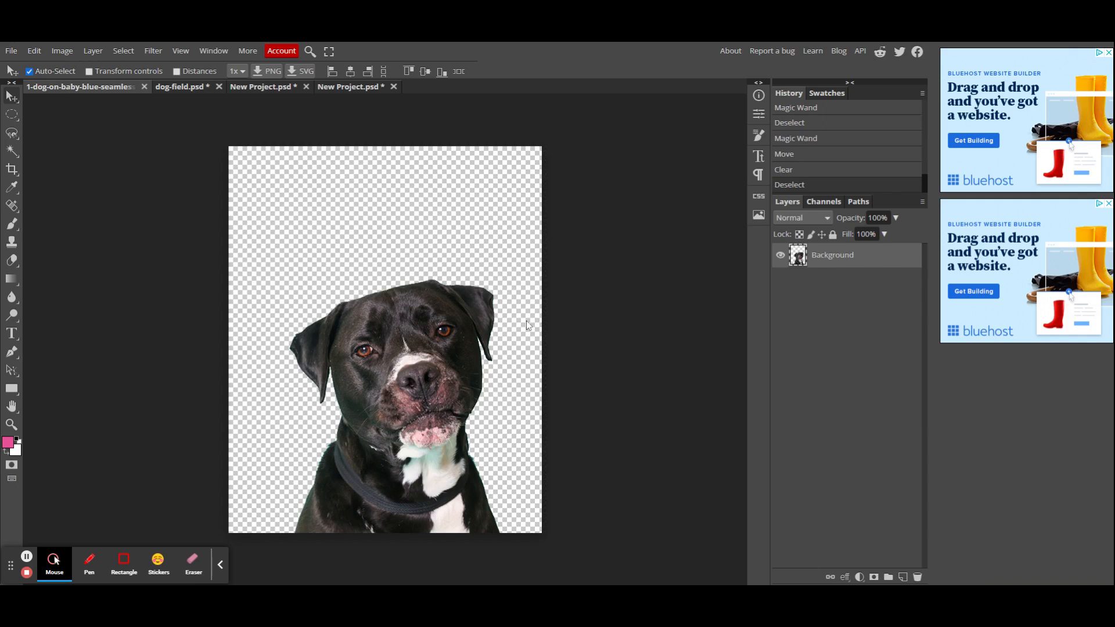
# Step back in the history to the Magic Wand selection, undoing the background's deletion and move
pyautogui.click(800, 169)
pyautogui.click(803, 155)
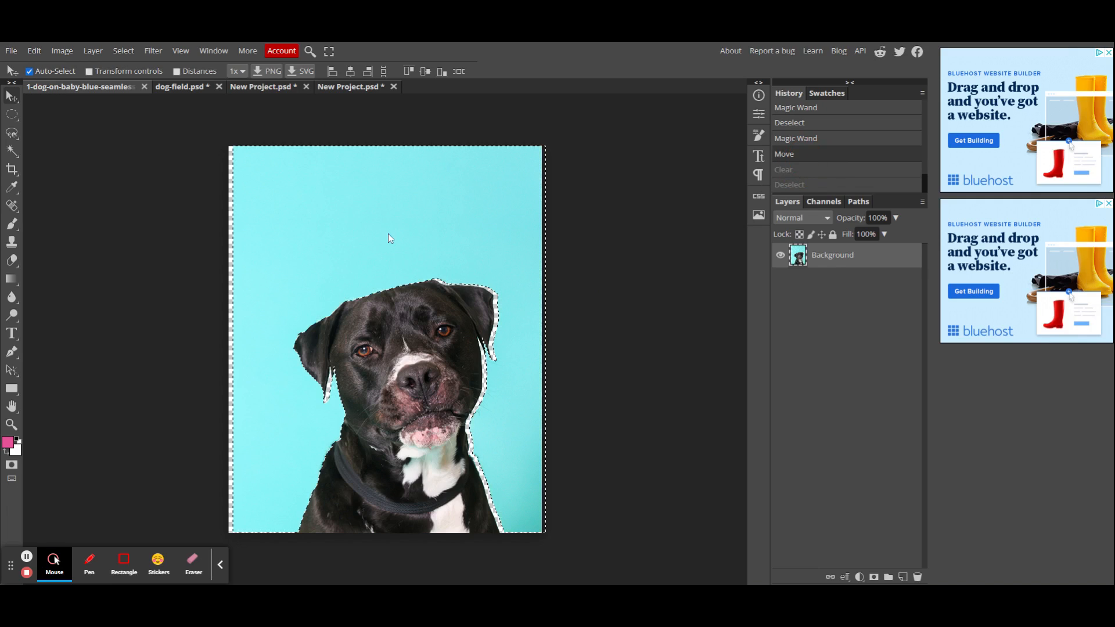
pyautogui.click(799, 142)
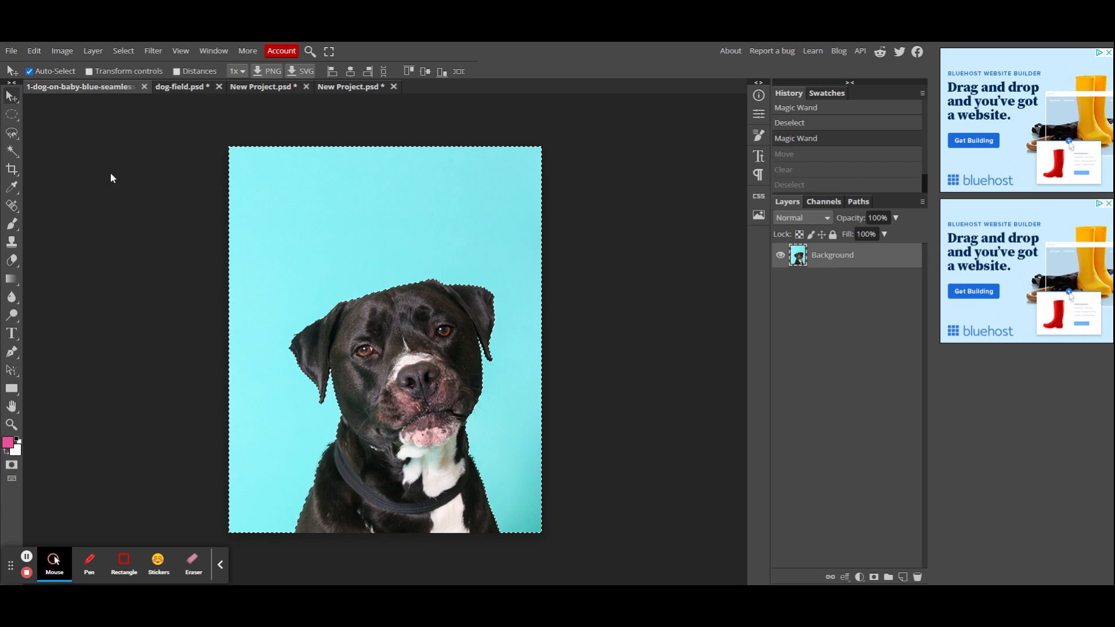
# Invert the Magic Wand selection to select the black dog instead of the cyan background
pyautogui.click(13, 151)
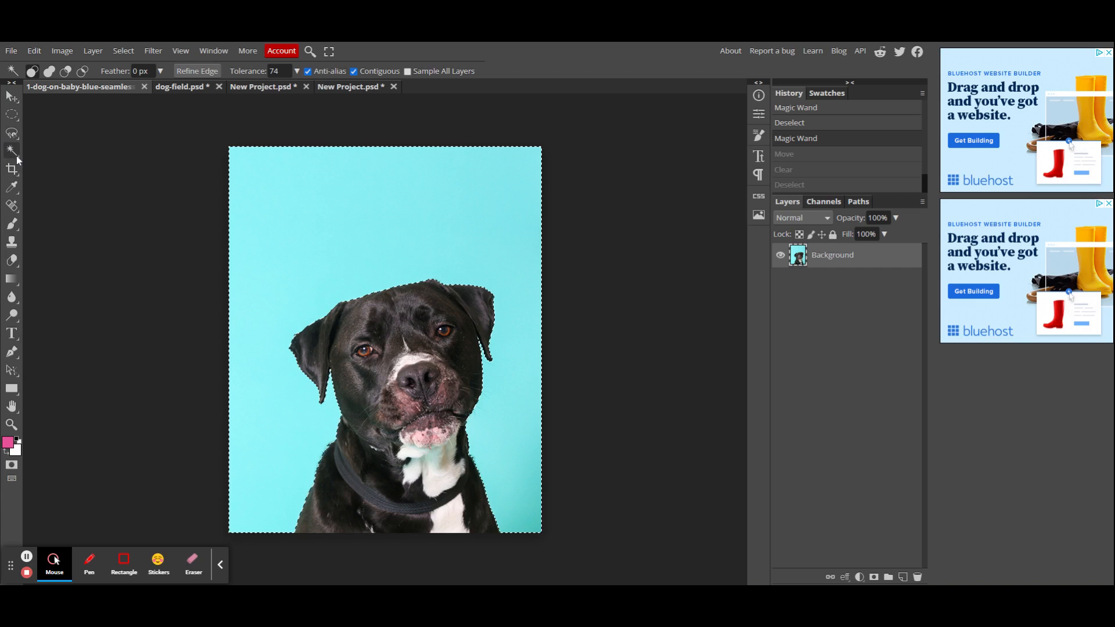
pyautogui.rightClick(394, 223)
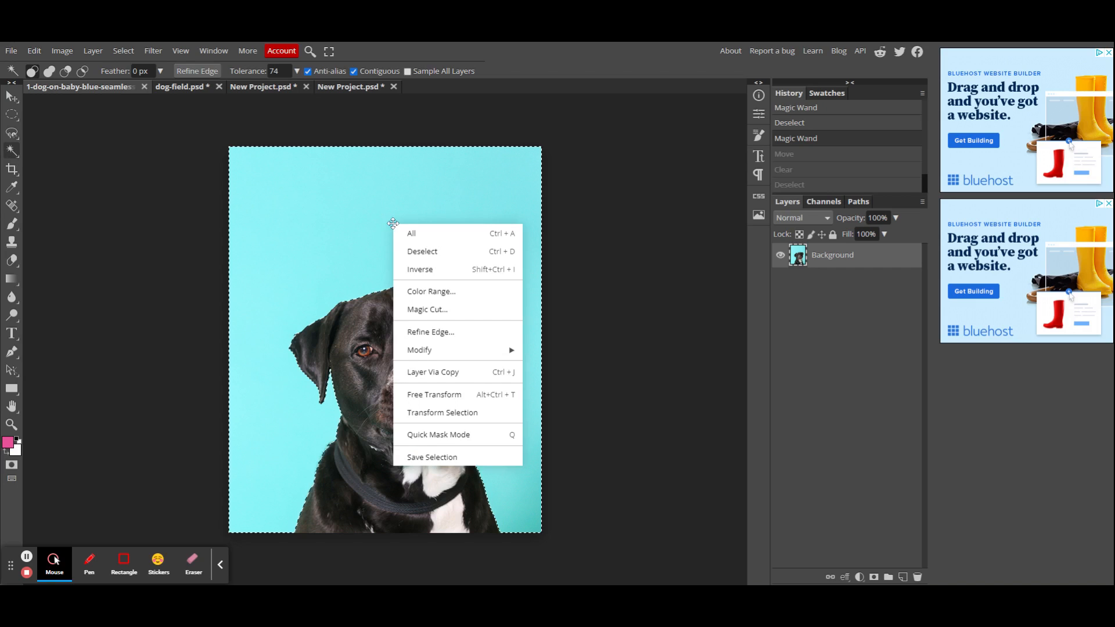
pyautogui.click(423, 270)
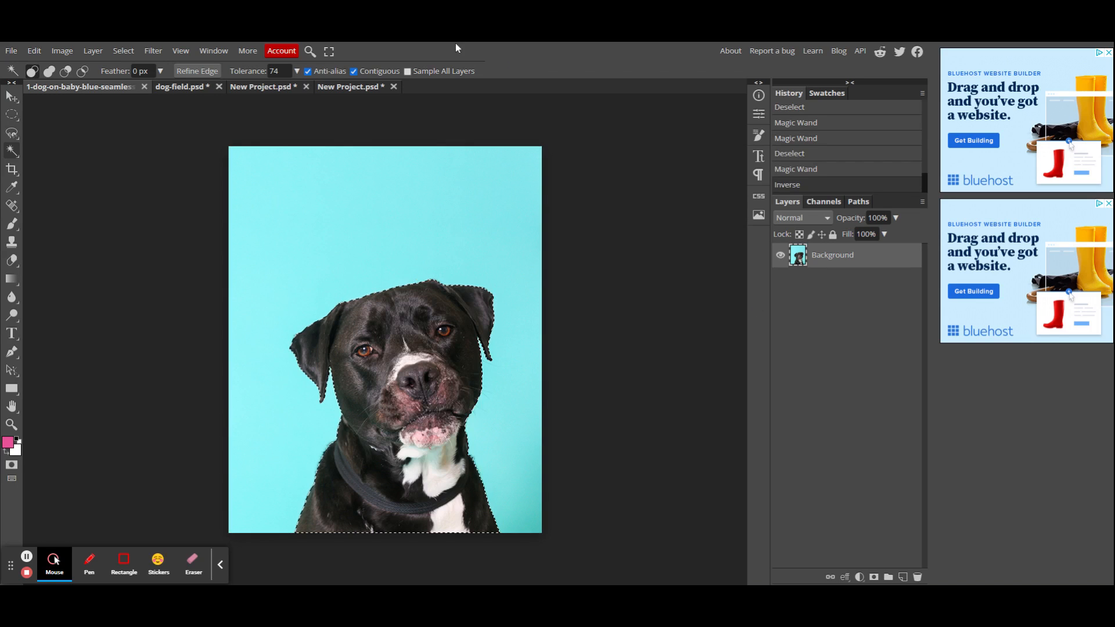
pyautogui.click(130, 50)
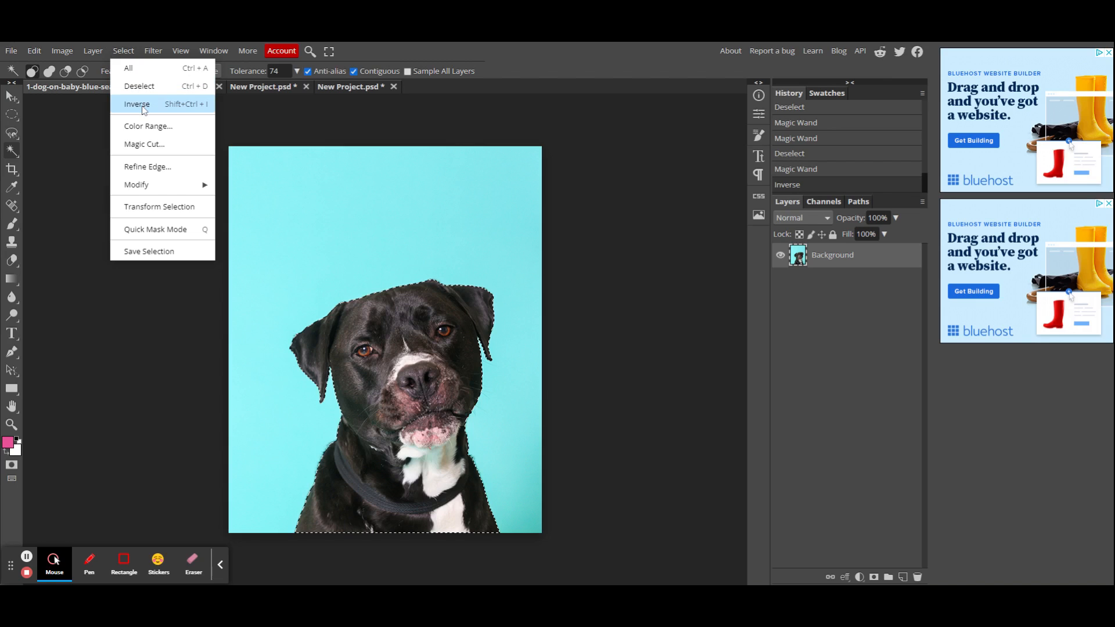
pyautogui.click(586, 70)
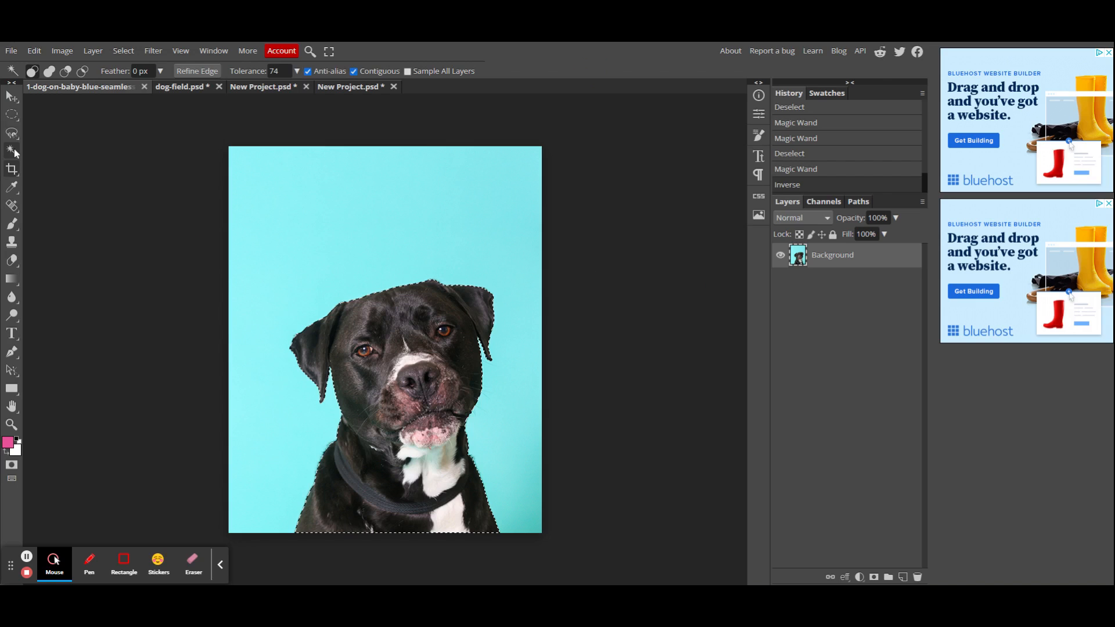
# Nudge the selected black dog slightly to the right with the Move tool
pyautogui.click(12, 96)
pyautogui.moveTo(399, 466)
pyautogui.mouseDown()
pyautogui.moveTo(572, 411)
pyautogui.moveTo(702, 404)
pyautogui.moveTo(262, 410)
pyautogui.moveTo(470, 482)
pyautogui.moveTo(458, 462)
pyautogui.moveTo(408, 460)
pyautogui.moveTo(393, 432)
pyautogui.moveTo(401, 464)
pyautogui.mouseUp()
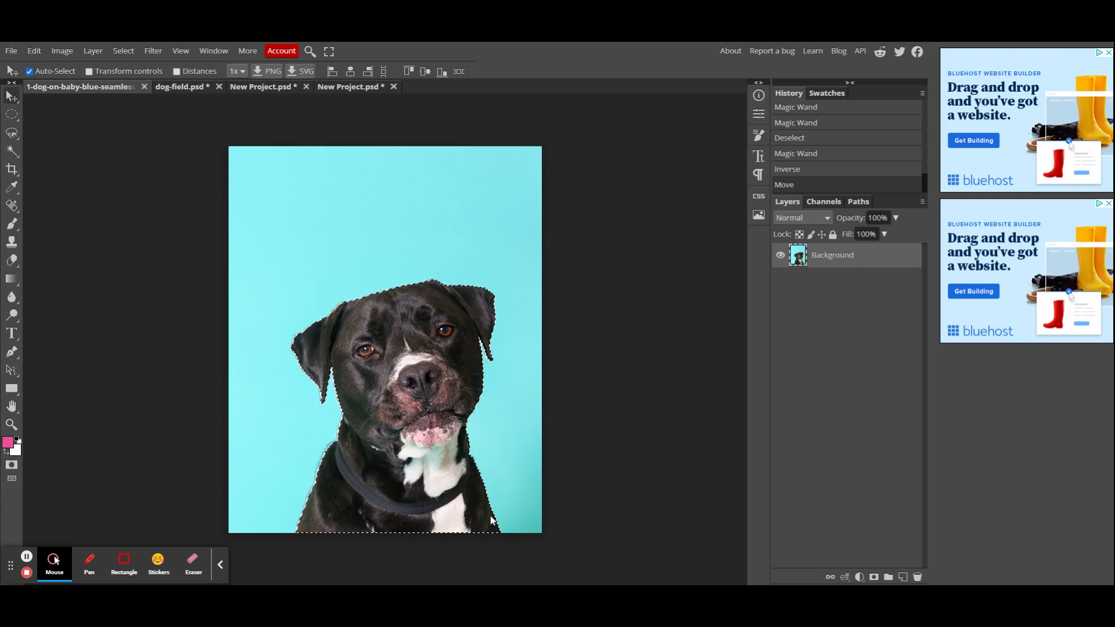
# Step back in the history to undo the black dog's move, and deselect
pyautogui.click(837, 173)
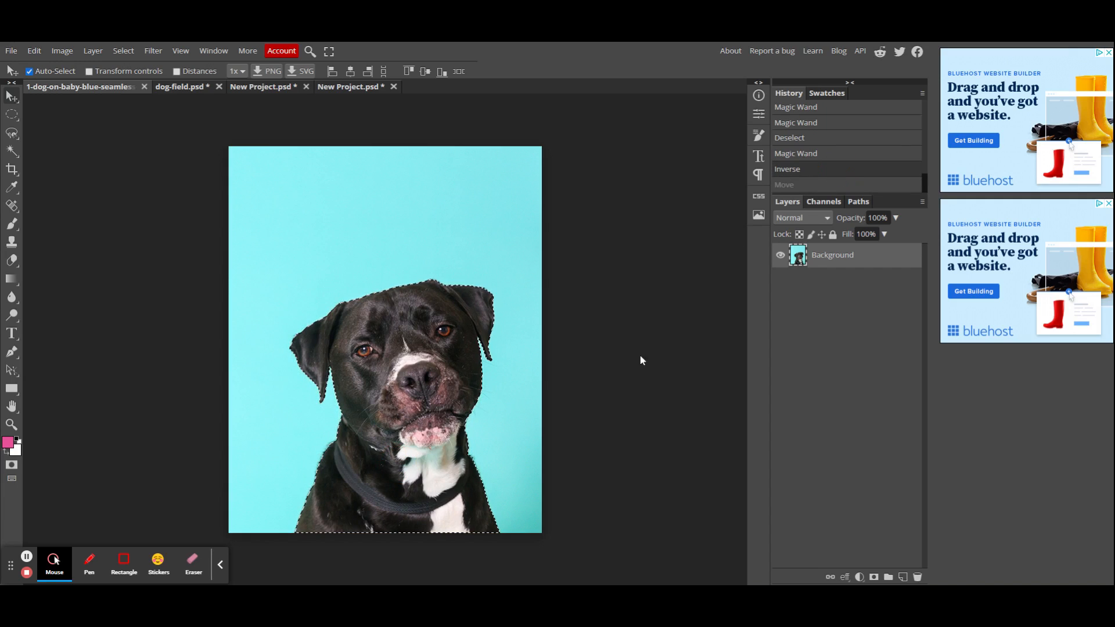
pyautogui.hotkey('ctrl', 'd')
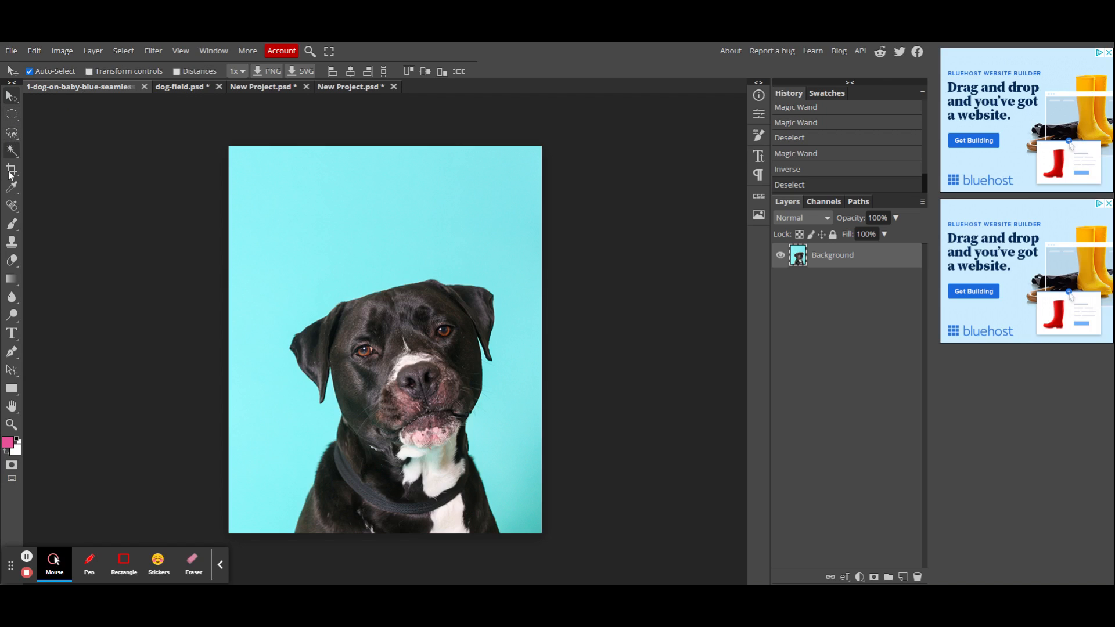
pyautogui.click(13, 115)
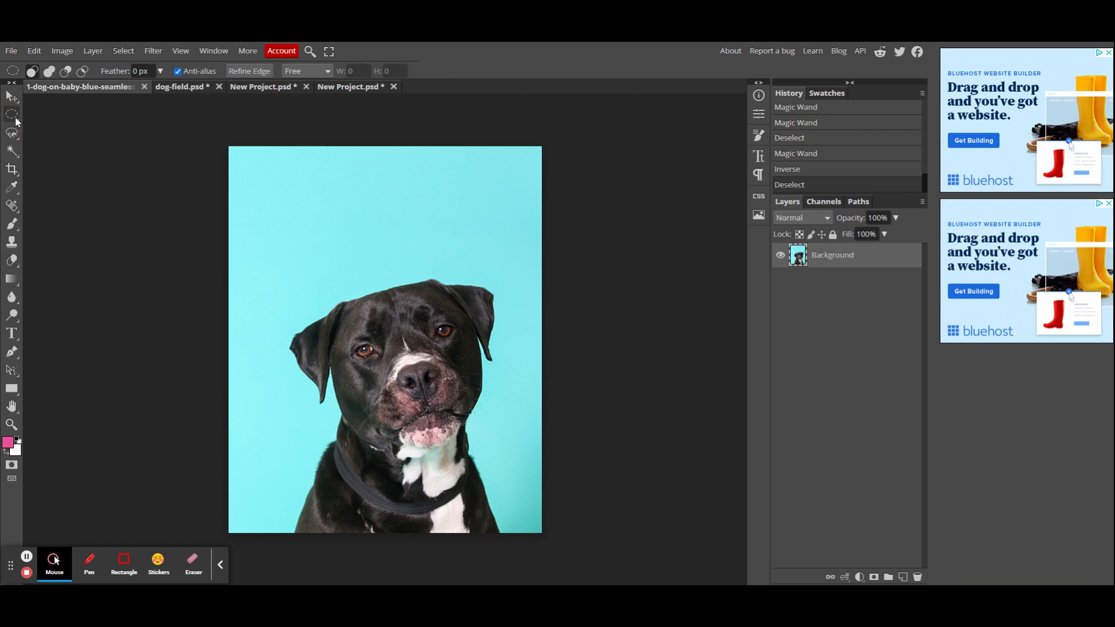
pyautogui.click(13, 136)
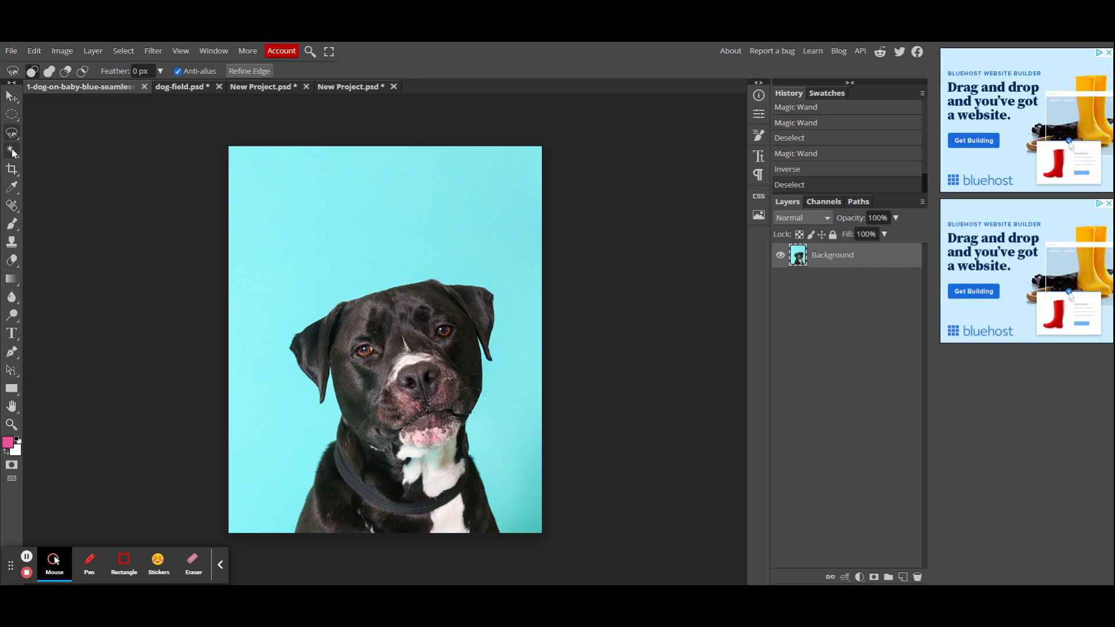
pyautogui.click(12, 152)
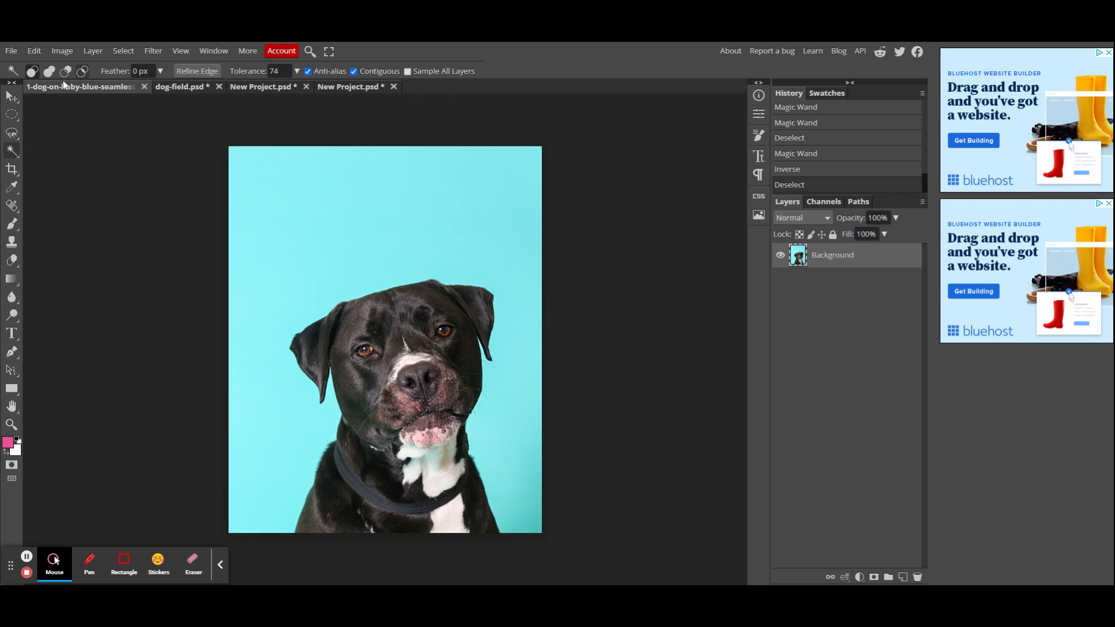
pyautogui.click(13, 135)
pyautogui.click(16, 116)
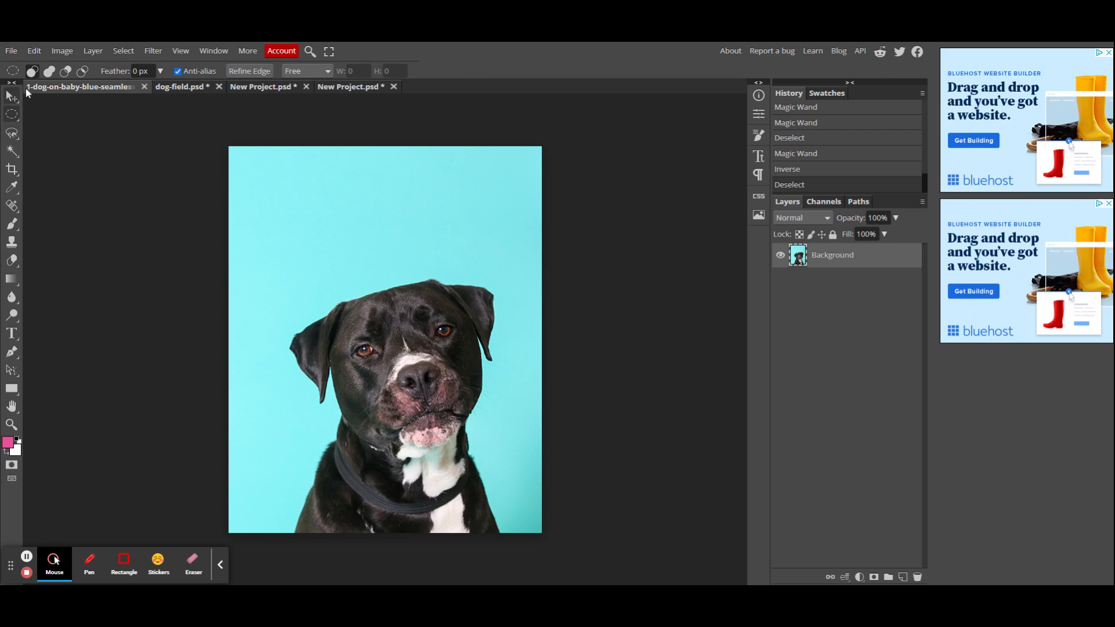
pyautogui.click(12, 135)
pyautogui.click(12, 145)
pyautogui.click(12, 133)
# Activate Ellipse Select, clear the lasso selection in the project with the single white ball, and delete Layer 1
pyautogui.click(13, 115)
pyautogui.click(358, 90)
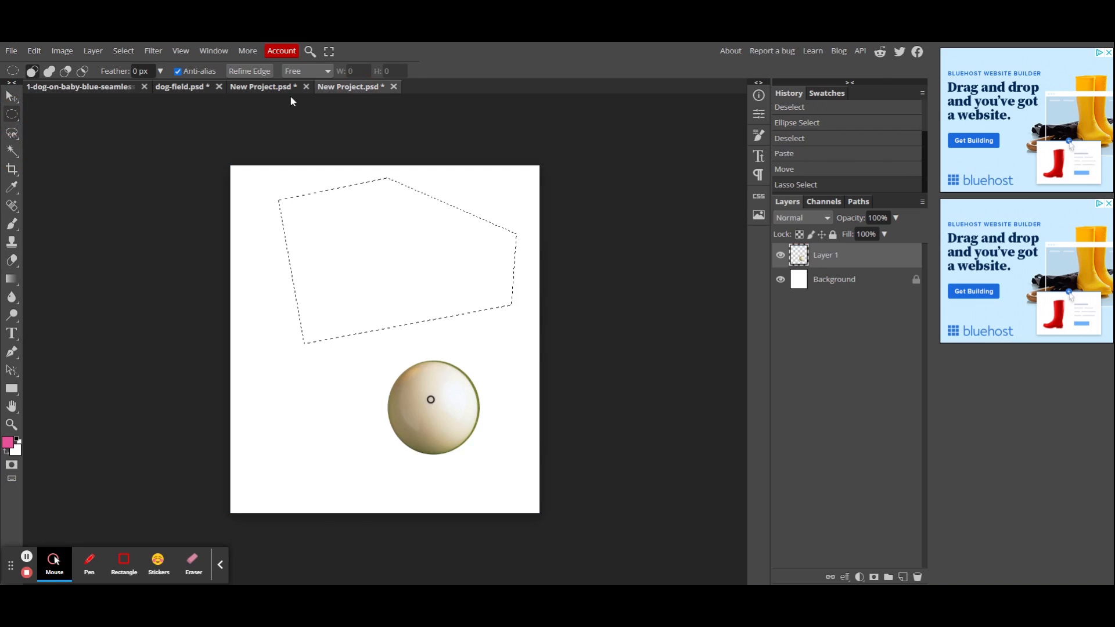
pyautogui.click(439, 245)
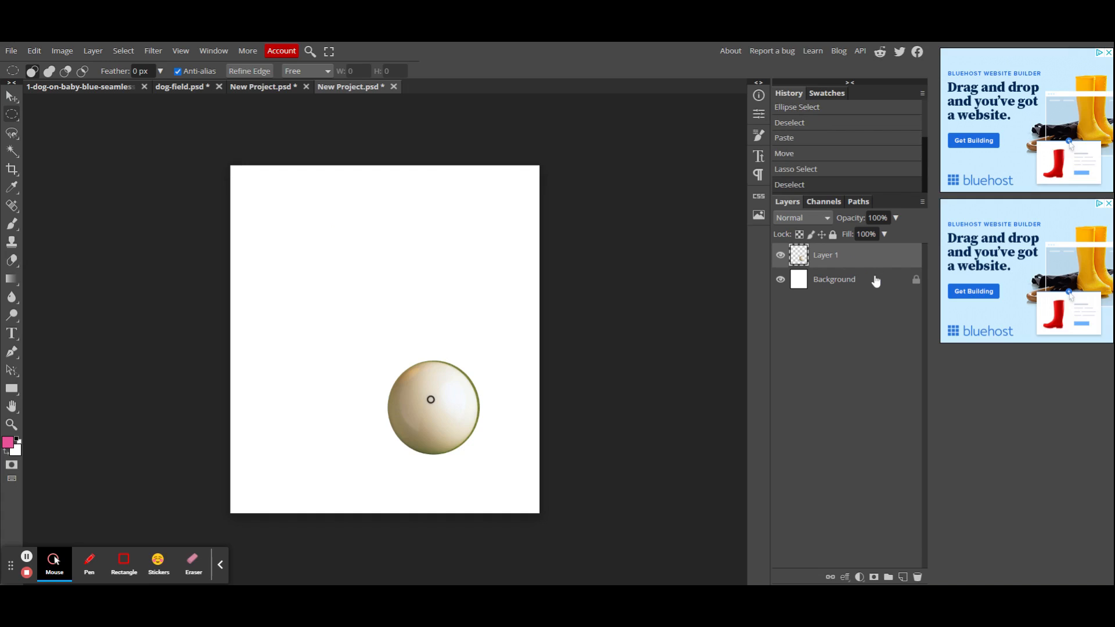
pyautogui.click(918, 577)
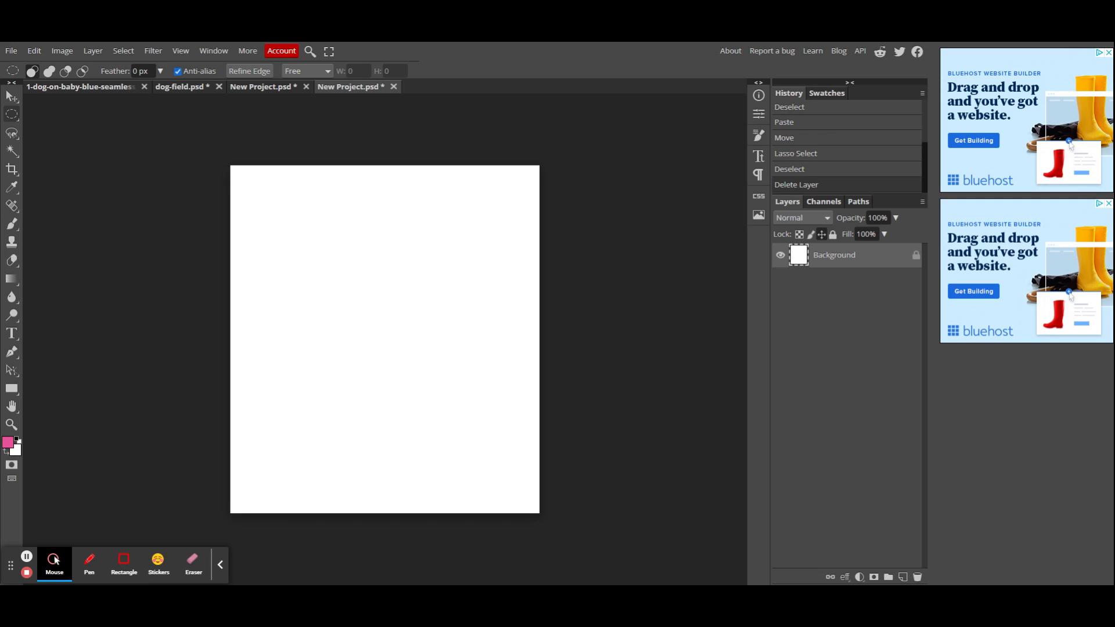
# Build a combined selection on the blank canvas from three overlapping large ellipses and one small separate ellipse above them
pyautogui.click(32, 71)
pyautogui.moveTo(270, 201); pyautogui.dragTo(518, 441)
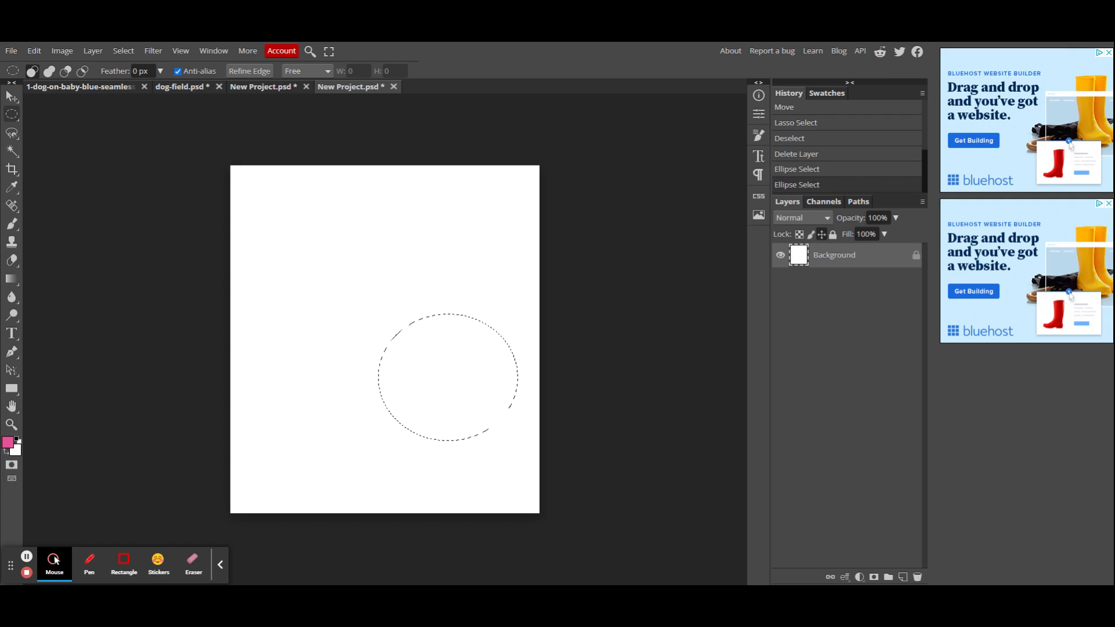
pyautogui.click(50, 71)
pyautogui.moveTo(364, 259); pyautogui.dragTo(477, 373)
pyautogui.moveTo(300, 305); pyautogui.dragTo(430, 434)
pyautogui.moveTo(324, 202); pyautogui.dragTo(400, 246)
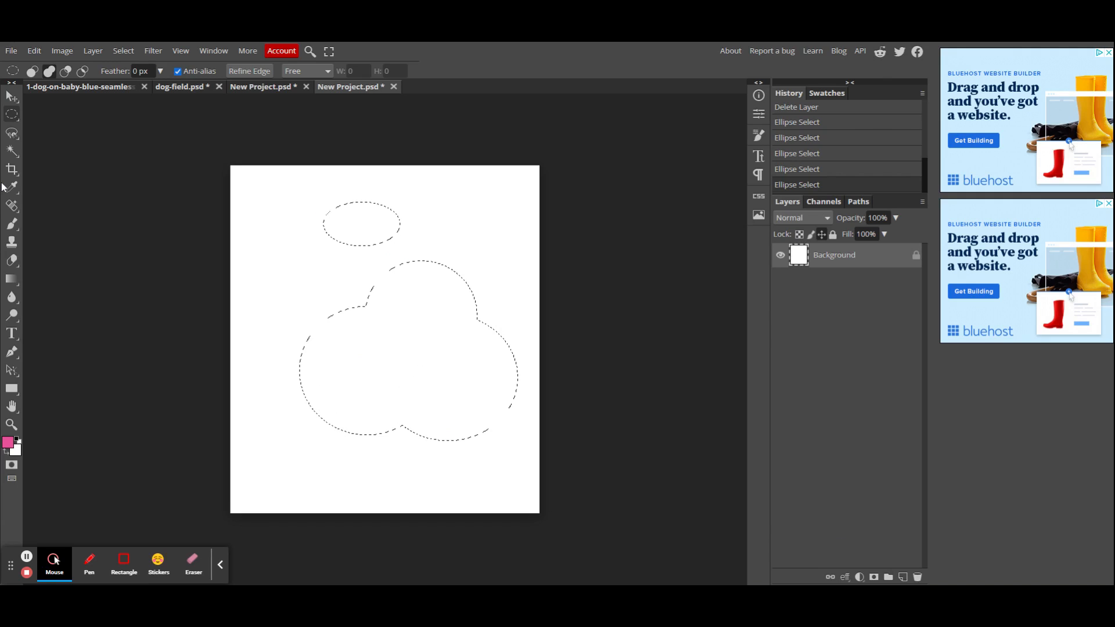
# Try filling the combined ellipse selection with pink Brush strokes, then undo the painting
pyautogui.click(12, 223)
pyautogui.moveTo(271, 227)
pyautogui.mouseDown()
pyautogui.moveTo(413, 220)
pyautogui.moveTo(439, 265)
pyautogui.moveTo(277, 357)
pyautogui.moveTo(535, 381)
pyautogui.moveTo(264, 426)
pyautogui.moveTo(560, 378)
pyautogui.moveTo(291, 325)
pyautogui.moveTo(473, 292)
pyautogui.moveTo(424, 241)
pyautogui.moveTo(306, 215)
pyautogui.moveTo(390, 202)
pyautogui.mouseUp()
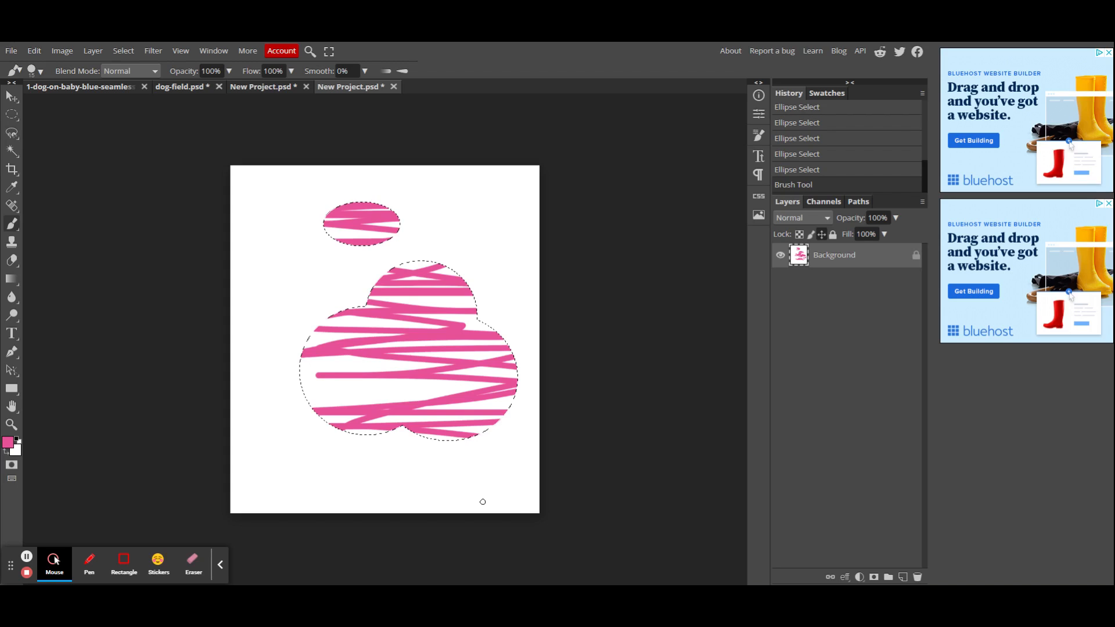
pyautogui.click(836, 173)
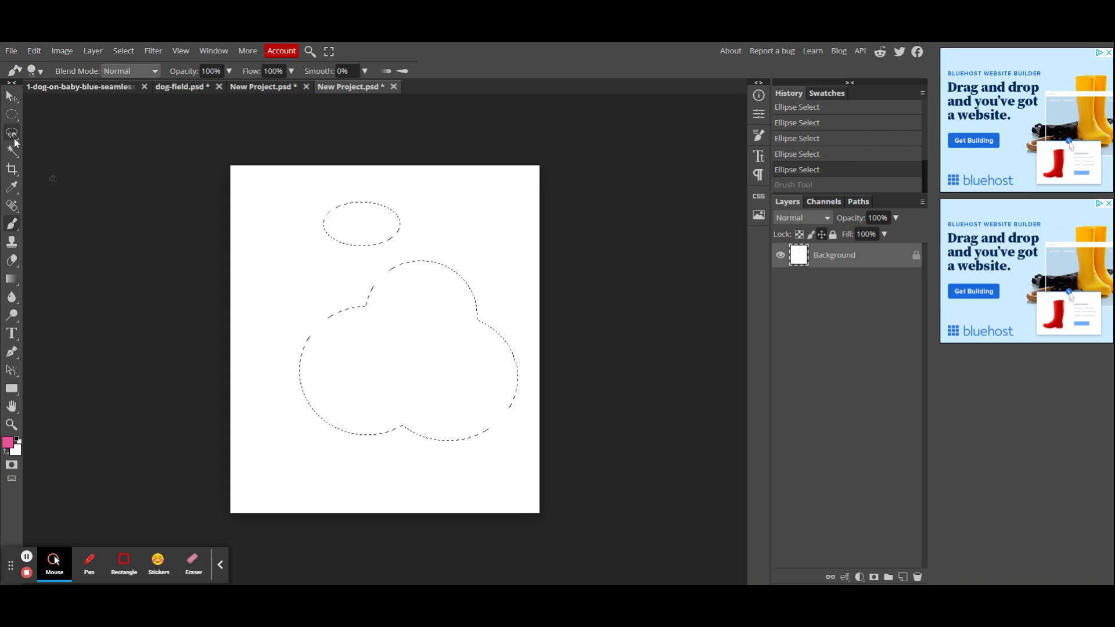
# Subtract an ellipse from the middle of the large shape, four from its outer edges and one from the small ellipse's left side
pyautogui.click(11, 115)
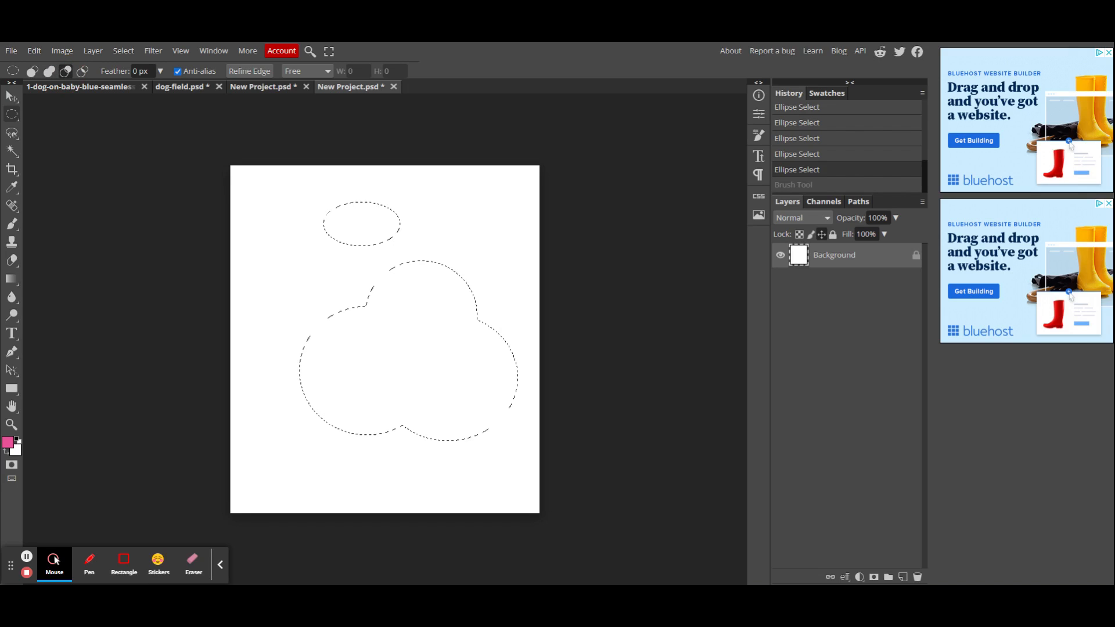
pyautogui.moveTo(392, 305); pyautogui.dragTo(451, 379)
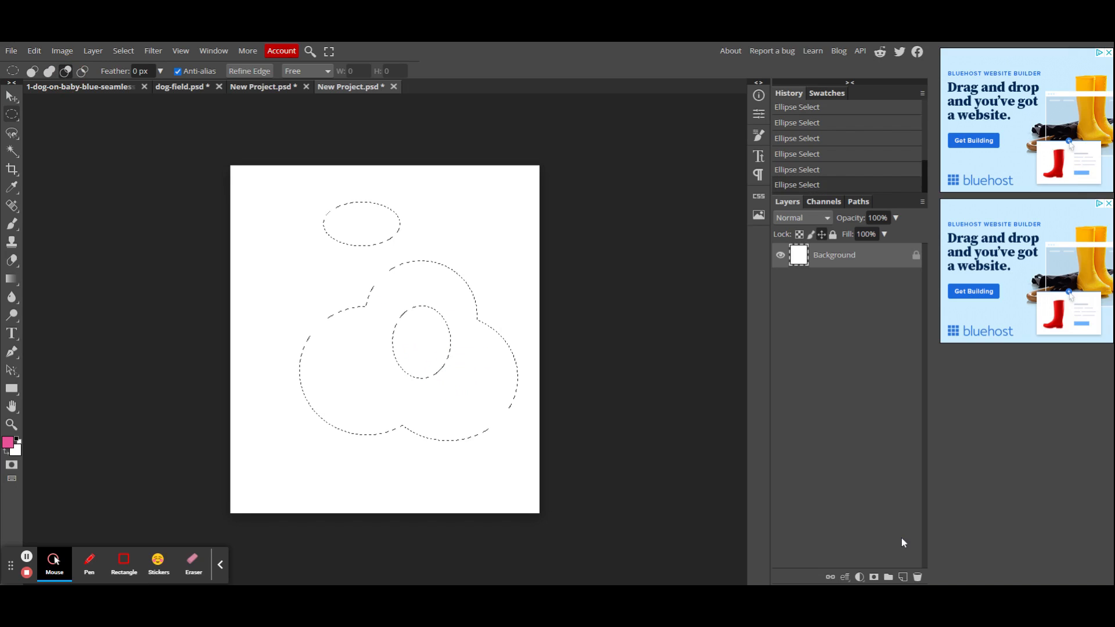
pyautogui.moveTo(287, 286); pyautogui.dragTo(369, 361)
pyautogui.moveTo(265, 323); pyautogui.dragTo(350, 432)
pyautogui.moveTo(436, 231); pyautogui.dragTo(503, 308)
pyautogui.moveTo(476, 360); pyautogui.dragTo(546, 482)
pyautogui.moveTo(277, 185); pyautogui.dragTo(347, 250)
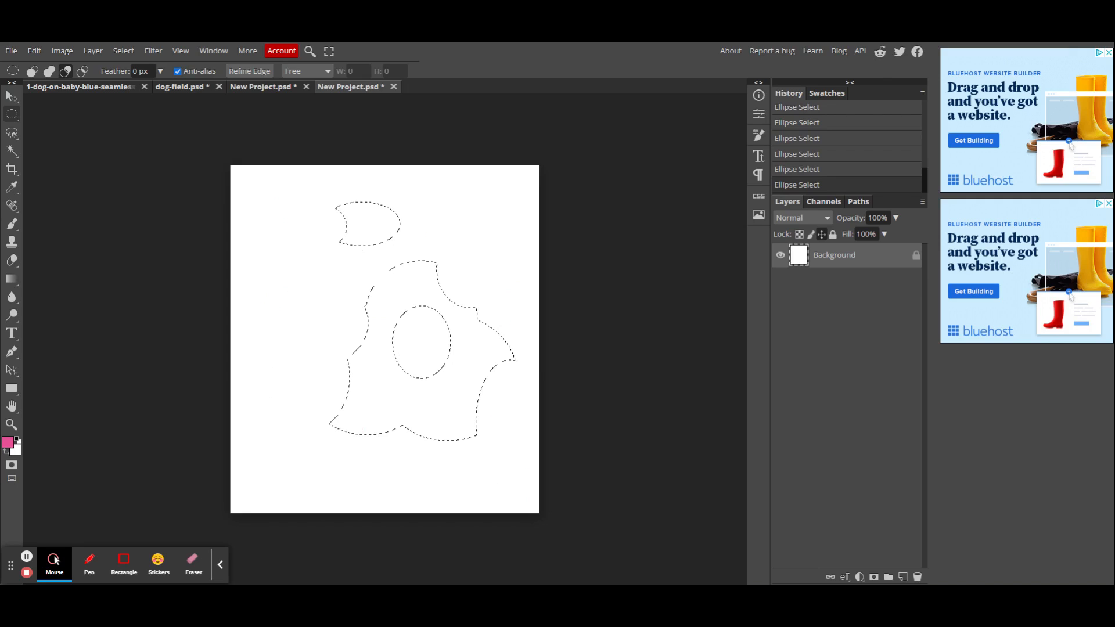
# Paint zigzag pink Brush strokes across the remaining selected areas
pyautogui.click(12, 223)
pyautogui.moveTo(419, 213)
pyautogui.mouseDown()
pyautogui.moveTo(435, 233)
pyautogui.moveTo(406, 255)
pyautogui.moveTo(299, 277)
pyautogui.moveTo(461, 327)
pyautogui.moveTo(319, 371)
pyautogui.moveTo(302, 401)
pyautogui.moveTo(419, 458)
pyautogui.moveTo(495, 476)
pyautogui.mouseUp()
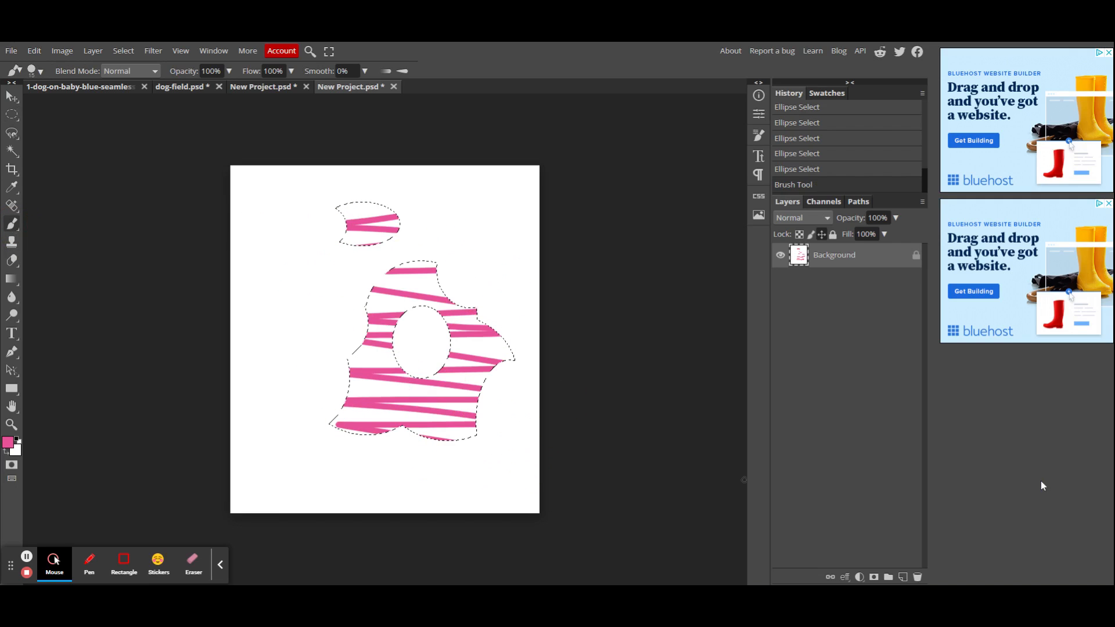
pyautogui.moveTo(504, 337)
pyautogui.mouseDown()
pyautogui.moveTo(556, 382)
pyautogui.moveTo(402, 412)
pyautogui.mouseUp()
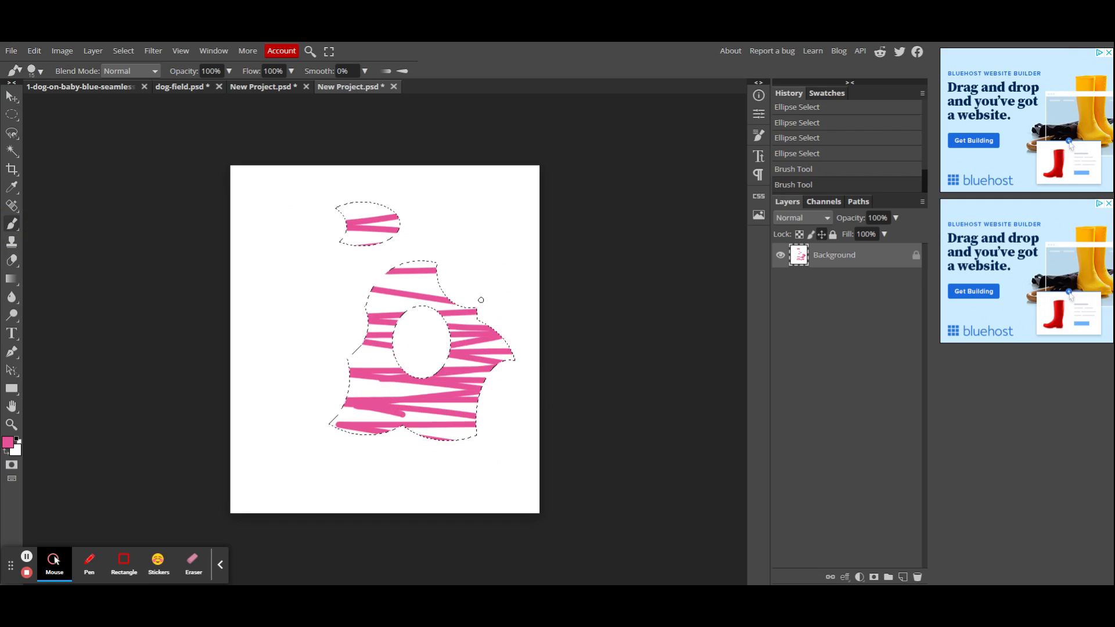
# Switch to the black dog image and change the ellipse tool to Rectangle Select
pyautogui.click(74, 87)
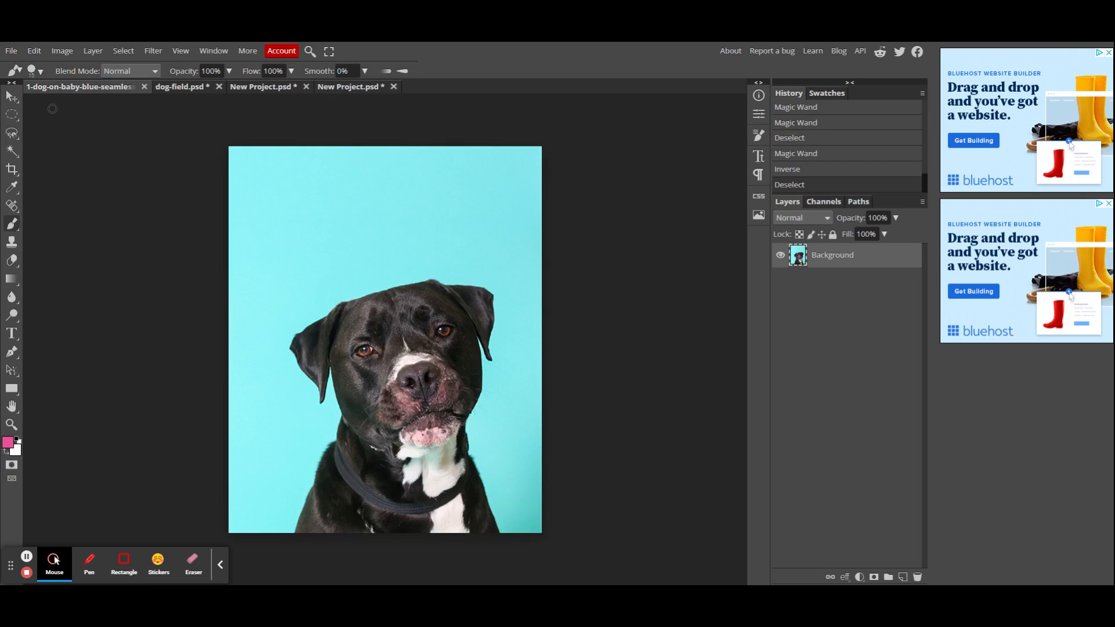
pyautogui.click(12, 119)
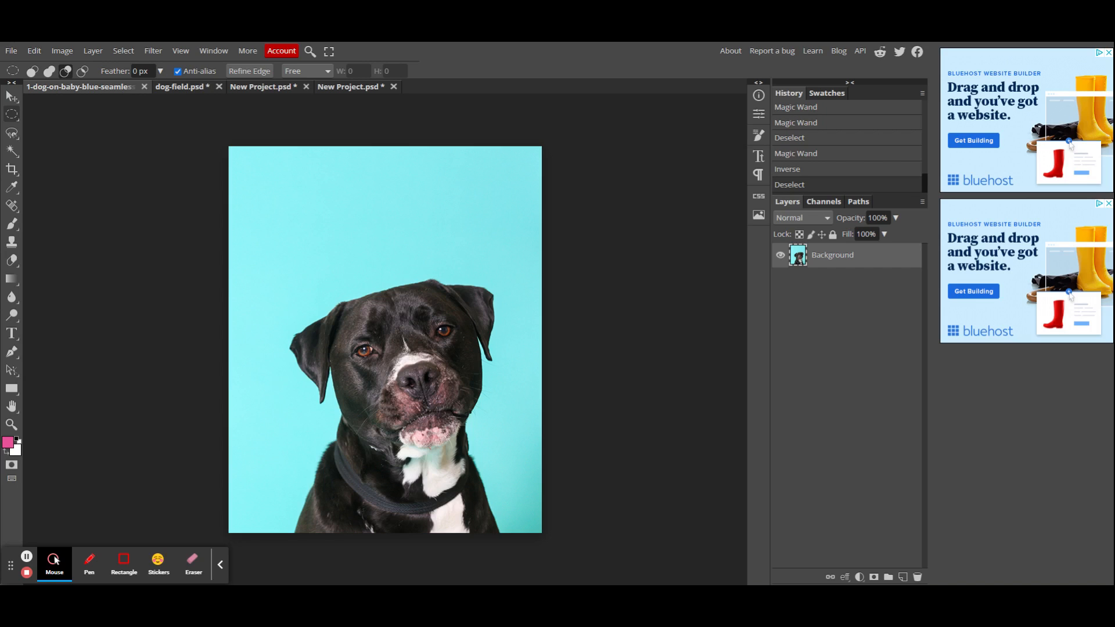
pyautogui.rightClick(11, 115)
pyautogui.click(53, 120)
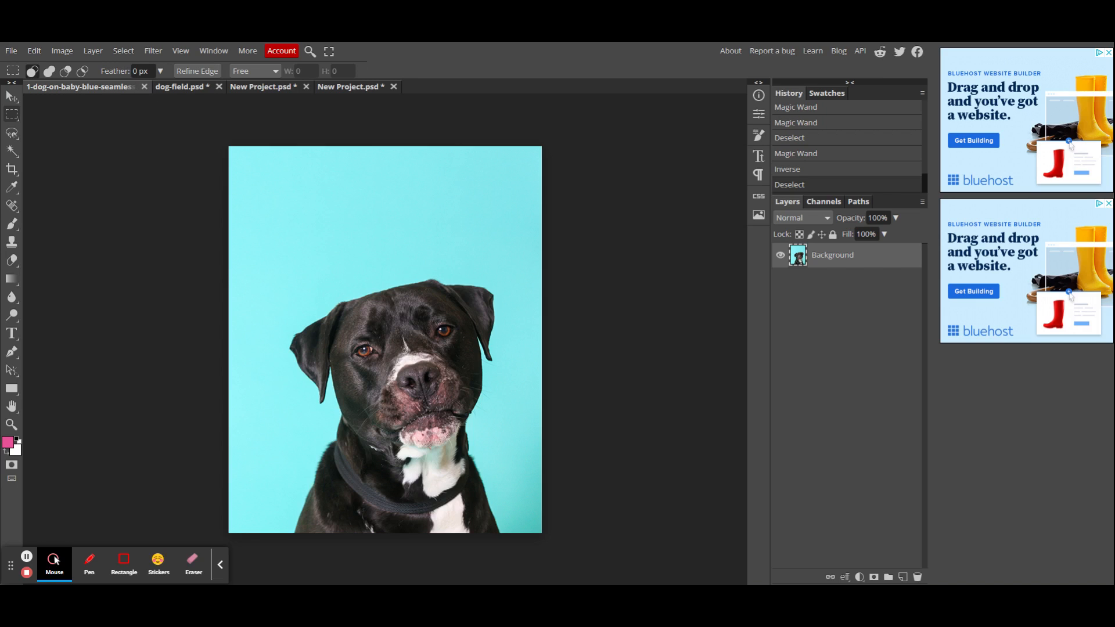
# Try moving a rectangular patch of cyan background above the dog, then undo the move and deselect
pyautogui.moveTo(254, 175); pyautogui.dragTo(331, 237)
pyautogui.press('v')
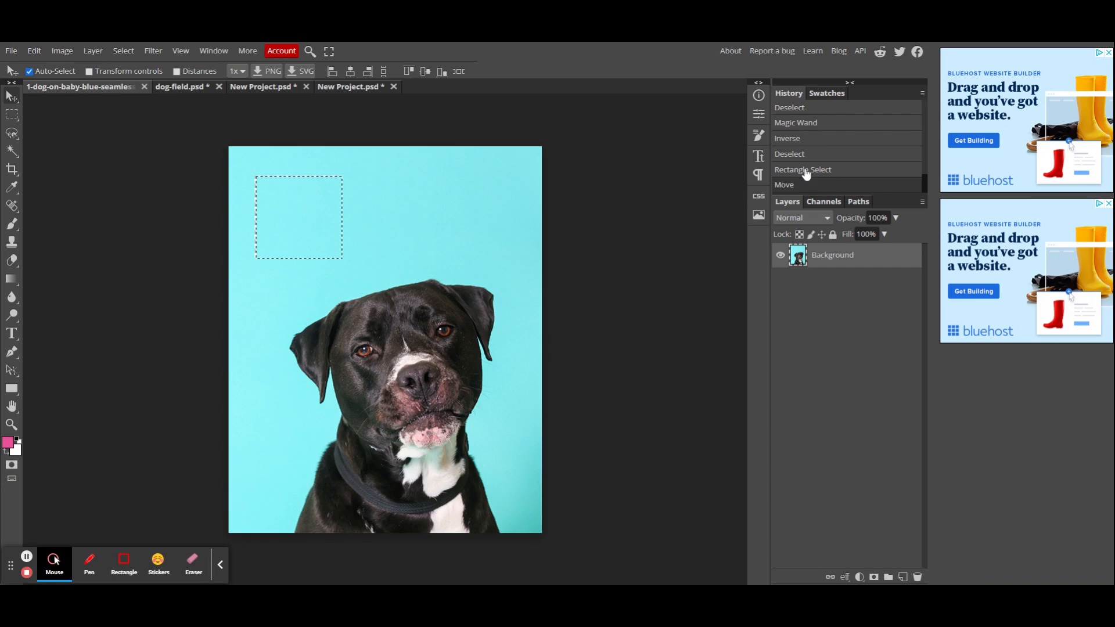
pyautogui.click(803, 169)
pyautogui.hotkey('ctrl', 'd')
# Set Rectangle Select's feather to 10 px and select a patch of cyan background in the image's upper-left area
pyautogui.click(11, 114)
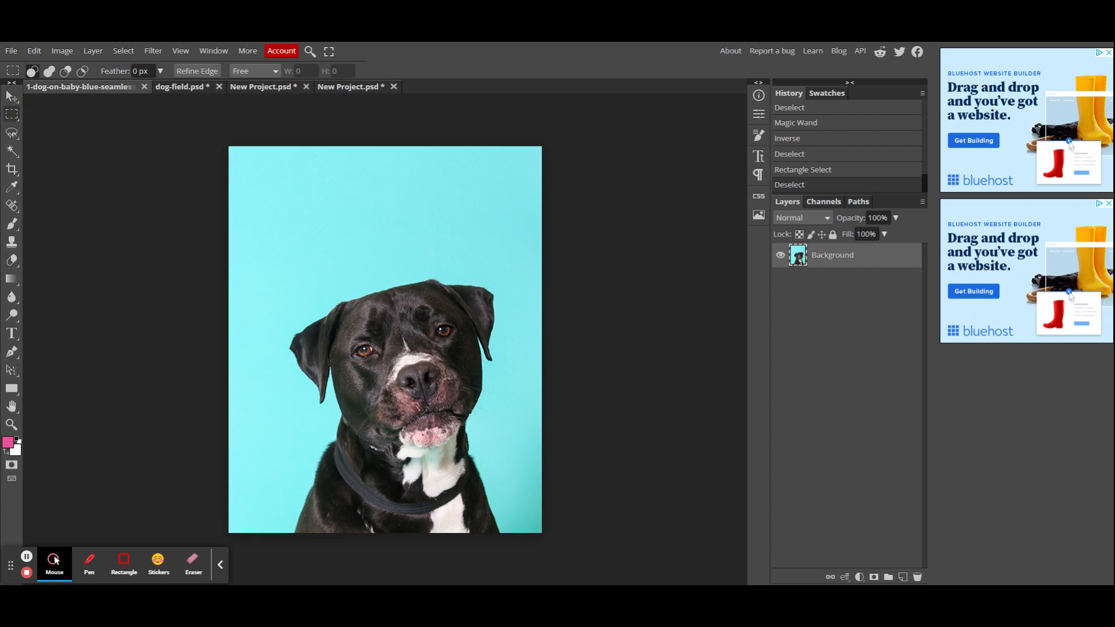
pyautogui.click(160, 72)
pyautogui.moveTo(107, 94); pyautogui.dragTo(113, 94)
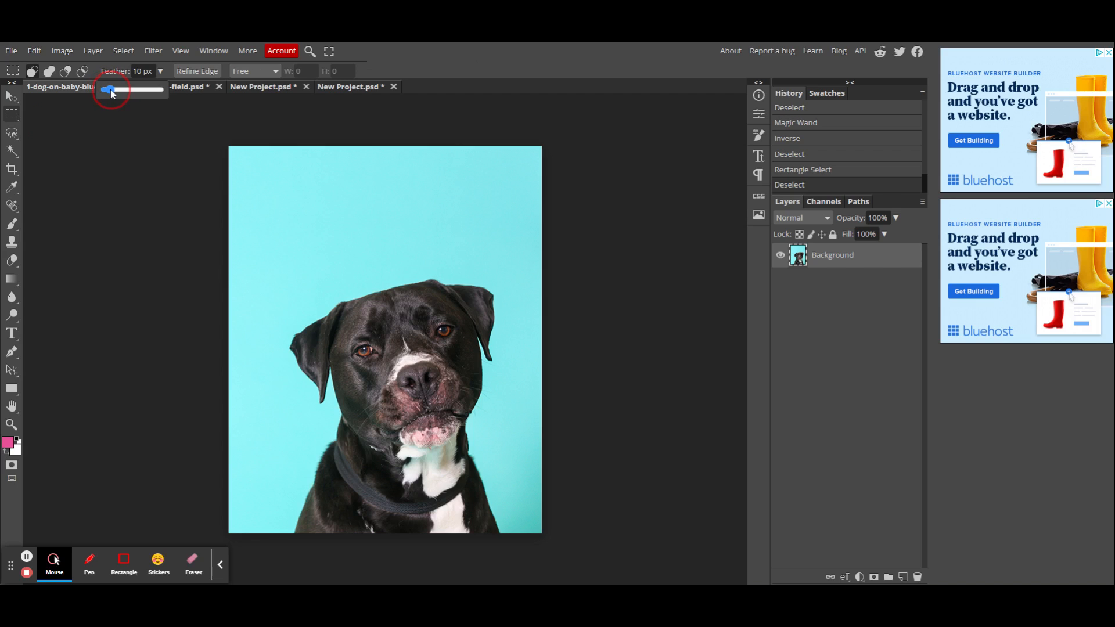
pyautogui.moveTo(248, 171); pyautogui.dragTo(356, 267)
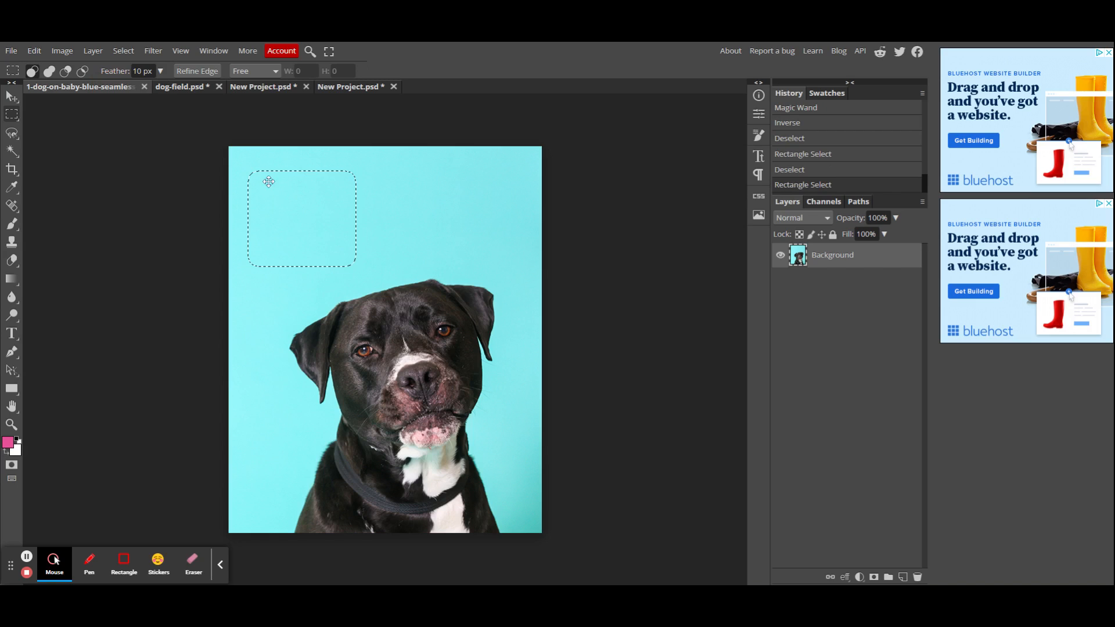
# Try moving the feathered patch off the canvas and back with the Move tool, then undo the move
pyautogui.press('v')
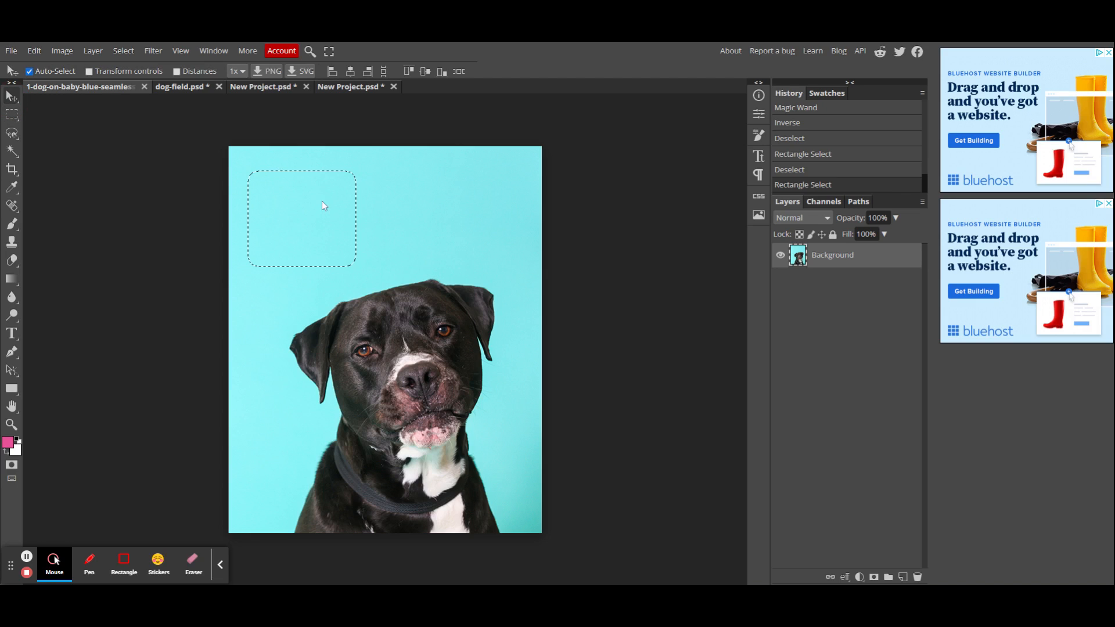
pyautogui.moveTo(275, 214); pyautogui.dragTo(594, 239)
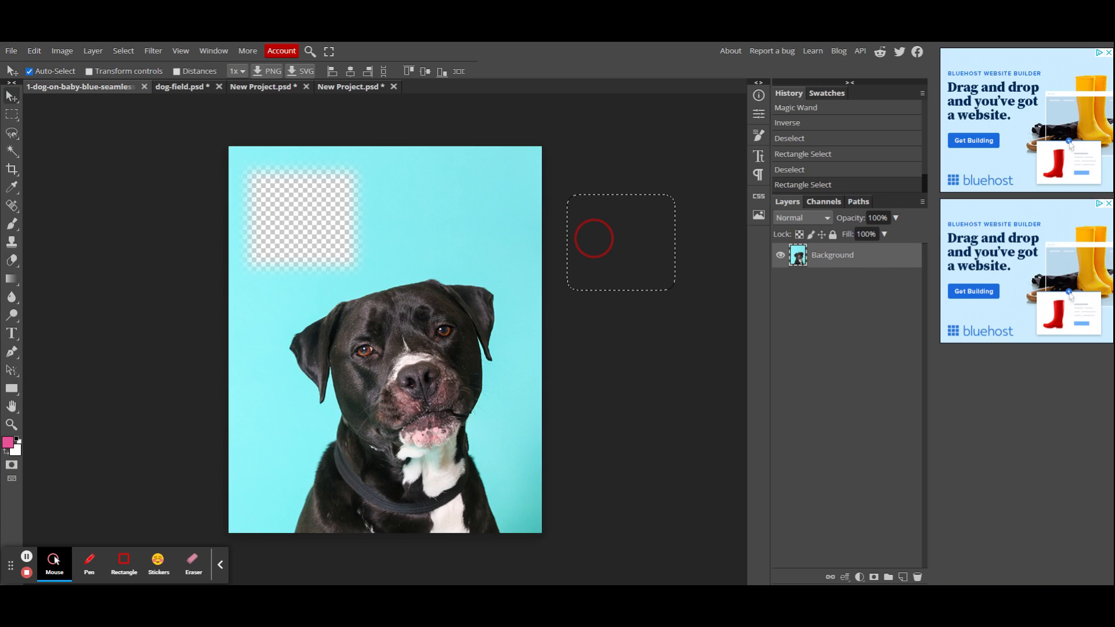
pyautogui.moveTo(593, 238); pyautogui.dragTo(274, 216)
pyautogui.click(842, 171)
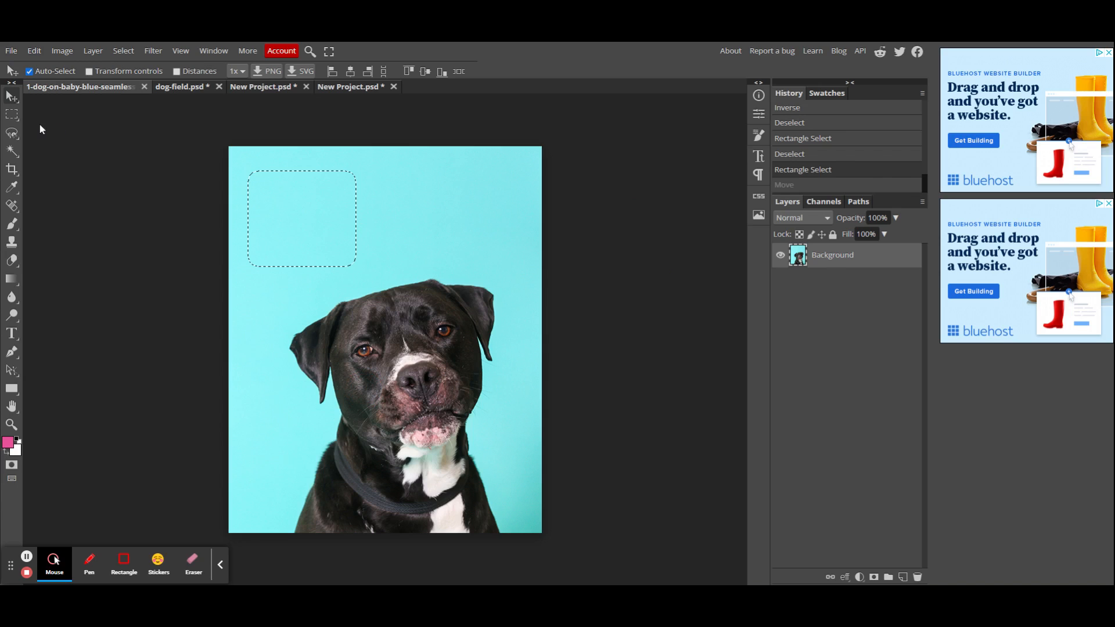
# Deselect, try a wider feathered rectangular selection above the dog's head, and deselect it again
pyautogui.click(11, 116)
pyautogui.hotkey('ctrl', 'd')
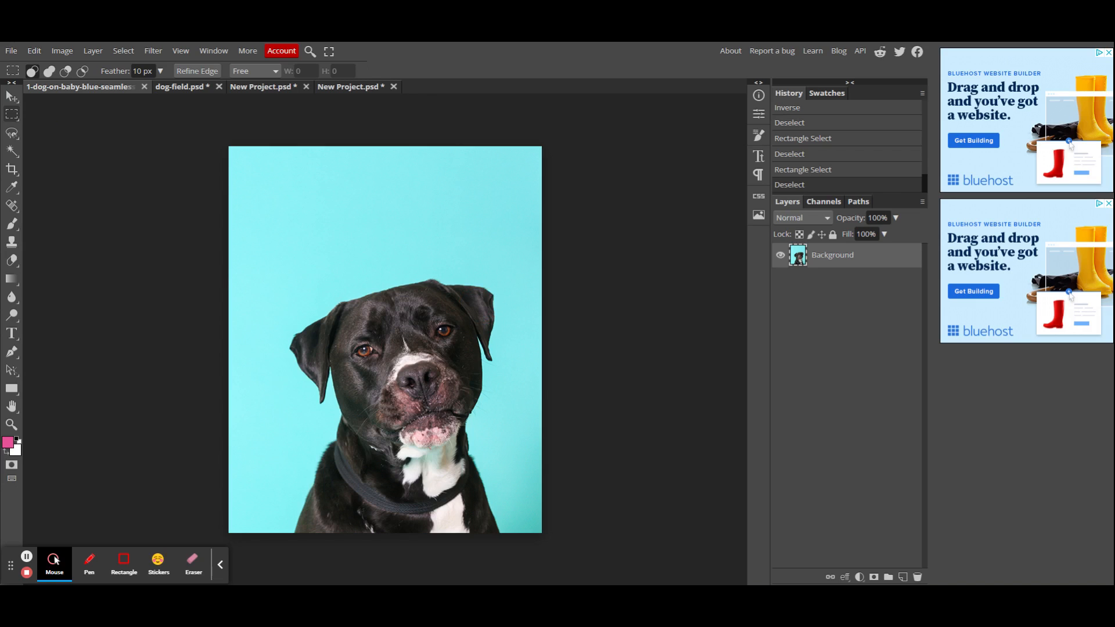
pyautogui.moveTo(274, 184); pyautogui.dragTo(421, 271)
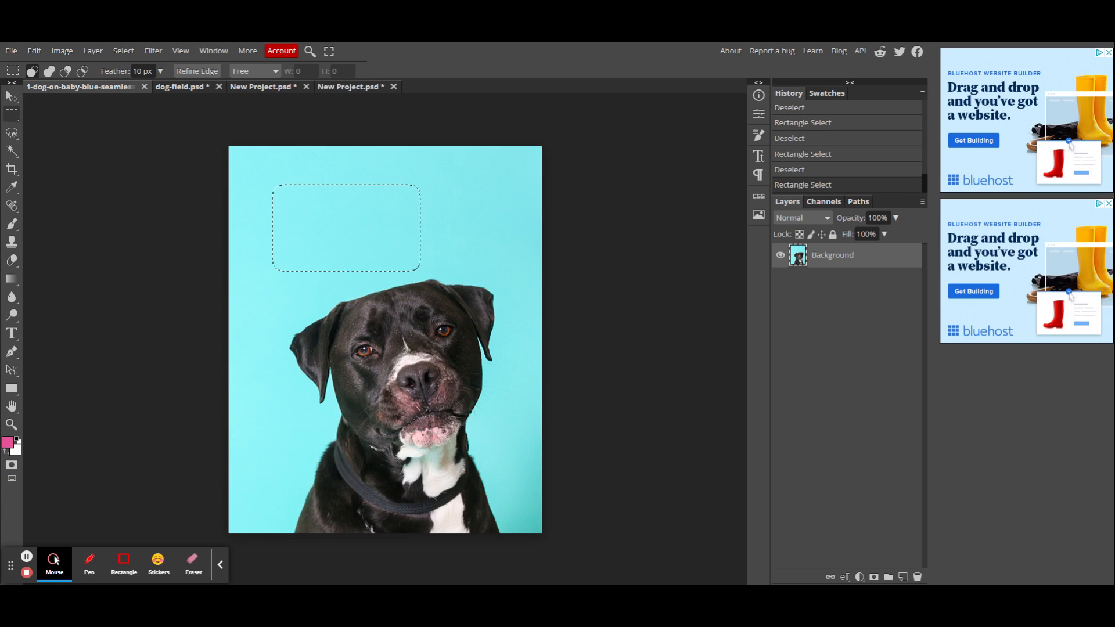
pyautogui.hotkey('ctrl', 'd')
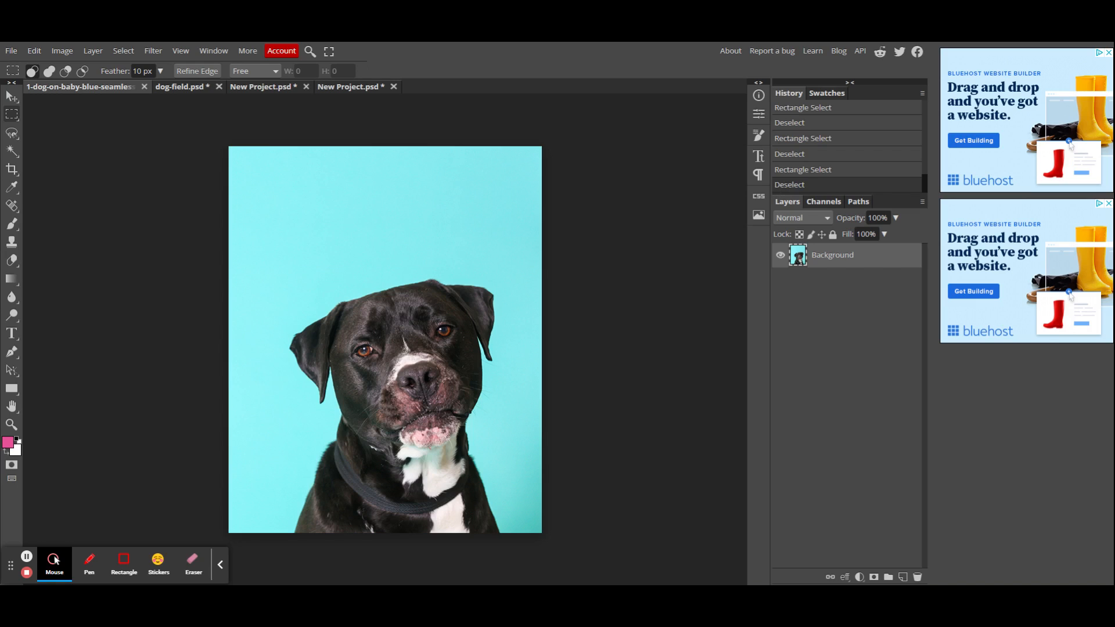
pyautogui.click(125, 51)
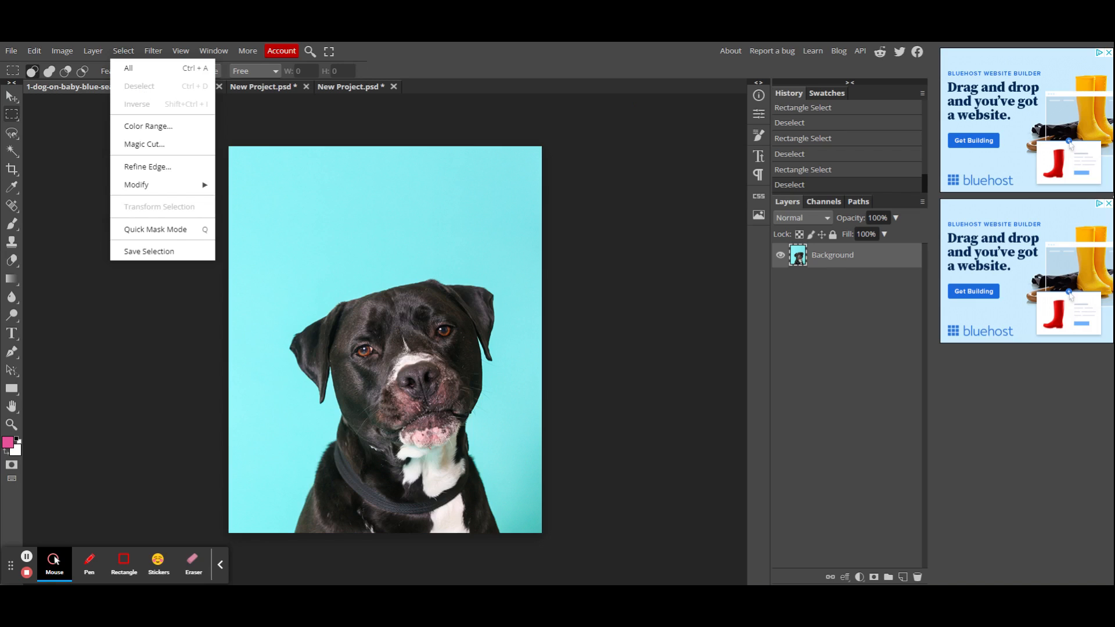
pyautogui.click(427, 67)
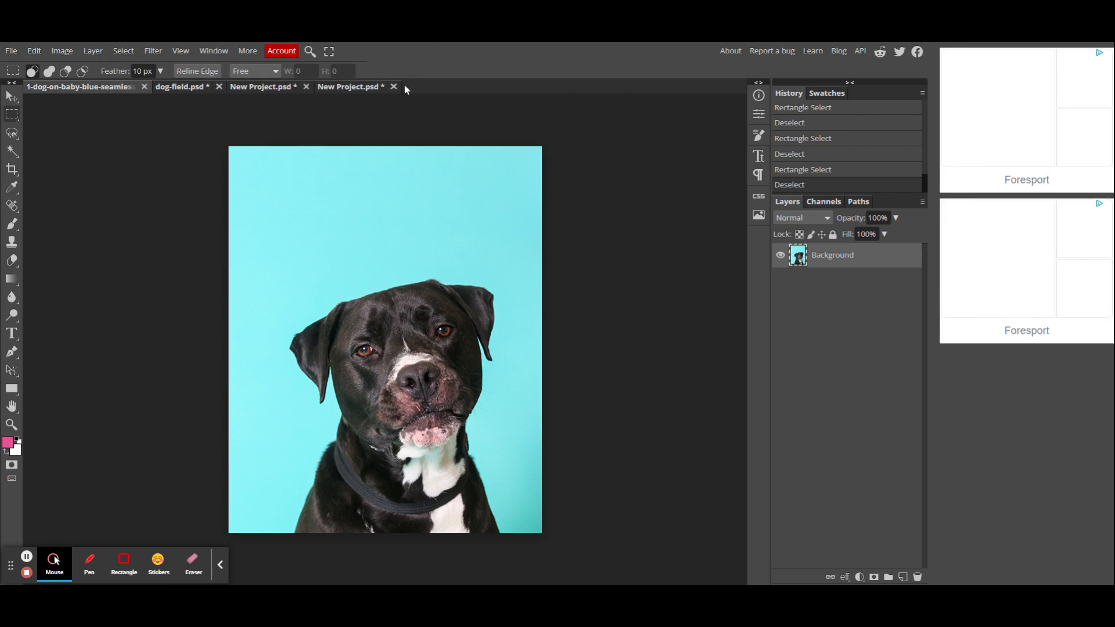
pyautogui.click(343, 88)
pyautogui.click(267, 89)
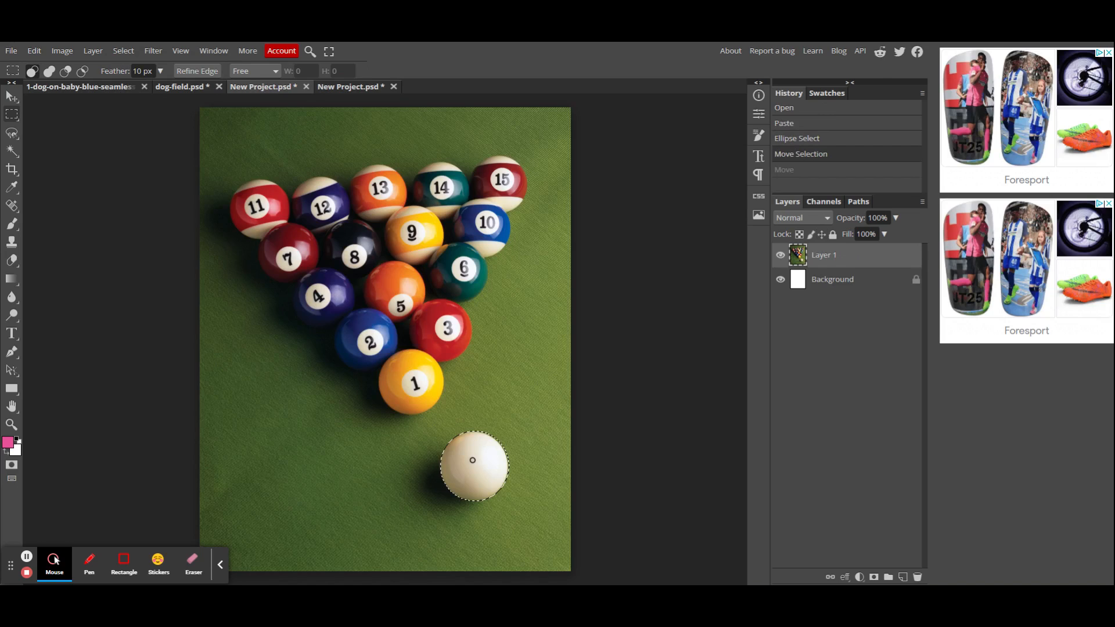
pyautogui.click(183, 88)
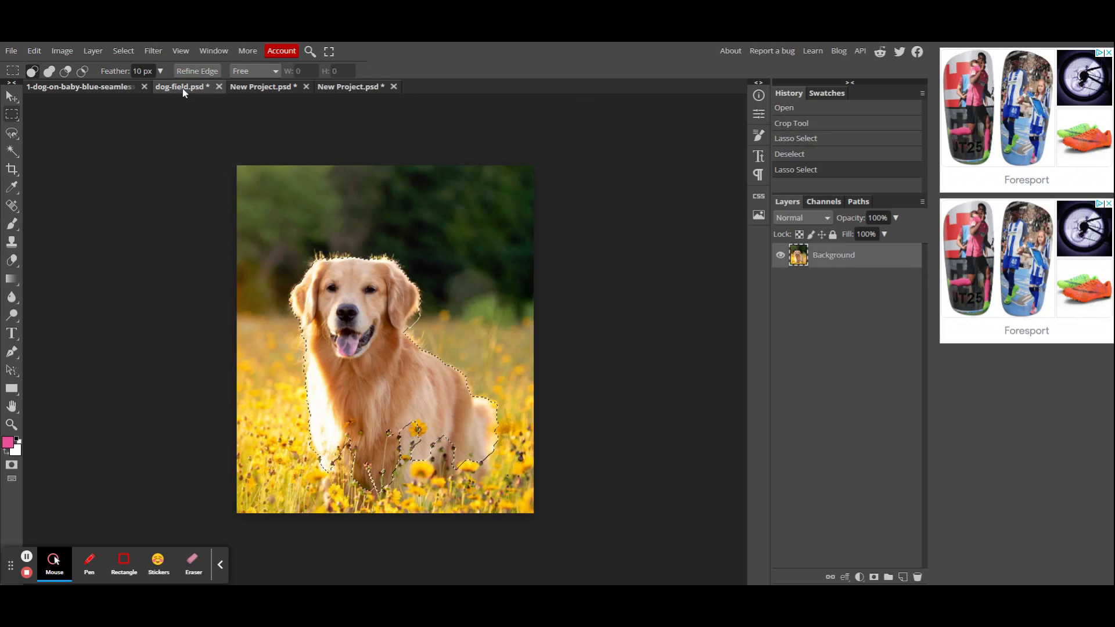
# Revert dog-field.psd to its first Lasso Select history state to restore the earlier selection around the golden retriever
pyautogui.rightClick(12, 118)
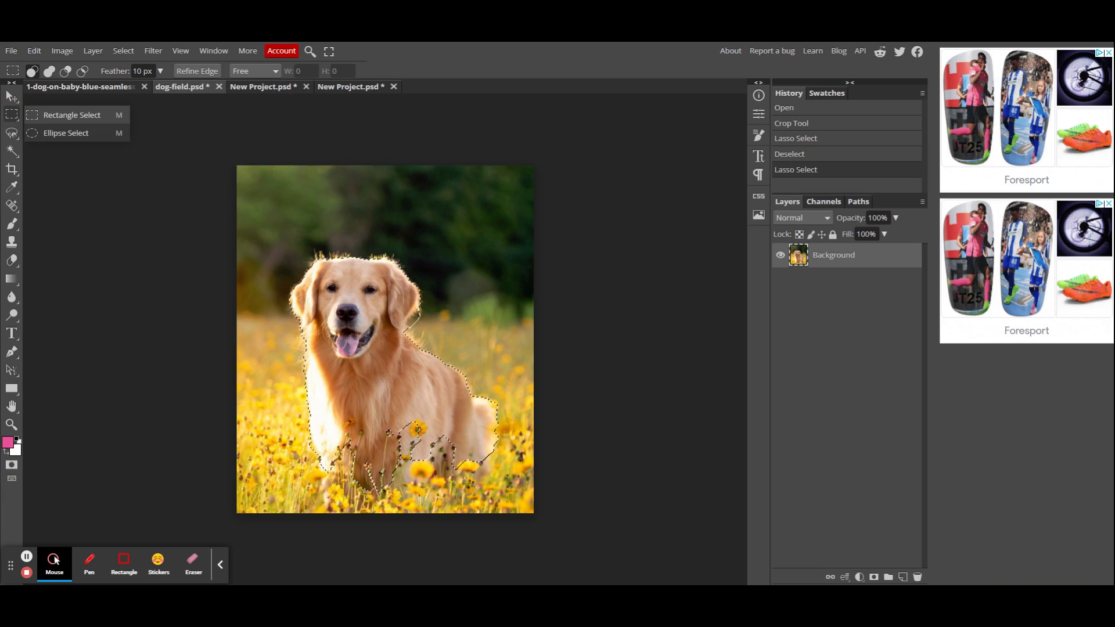
pyautogui.click(794, 139)
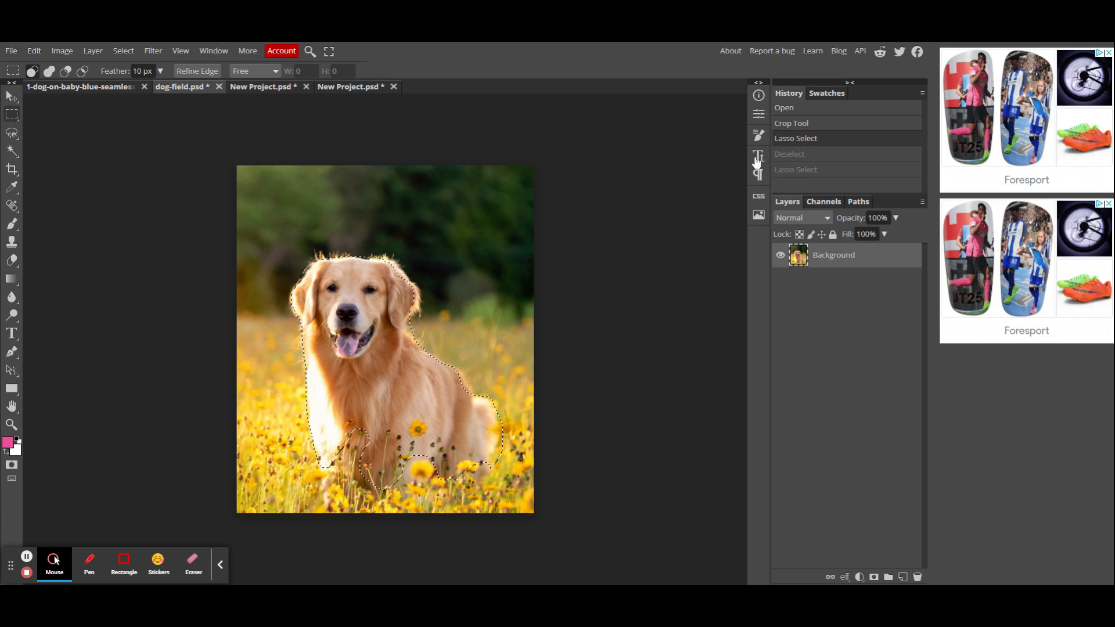
pyautogui.click(70, 87)
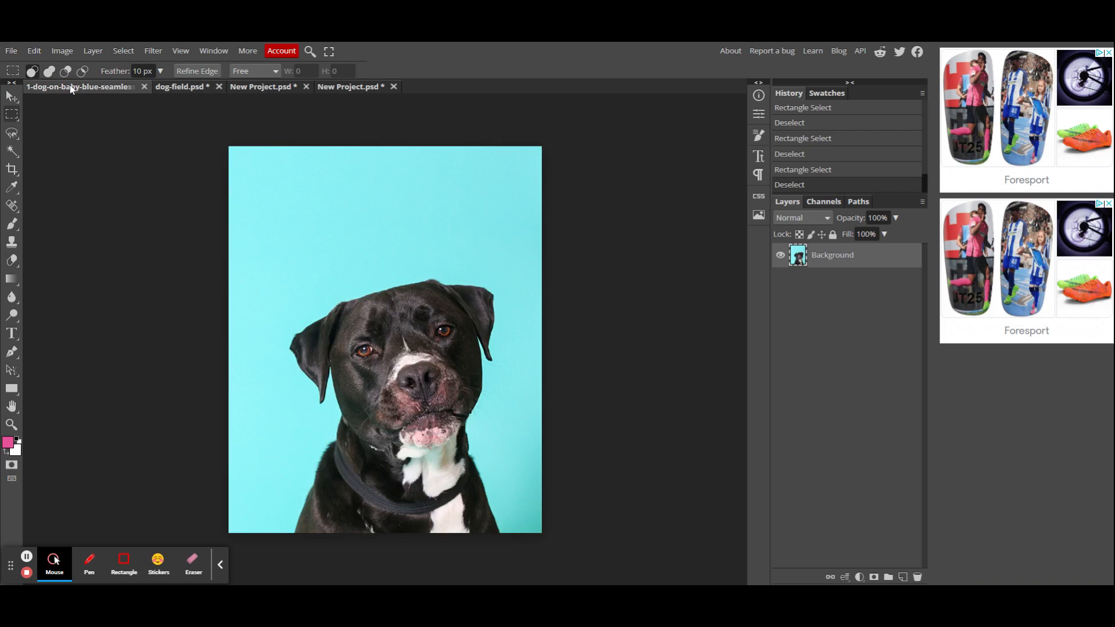
# Copy the selected golden retriever from dog-field.psd into the black dog image and move it to the image's lower-right corner
pyautogui.click(186, 86)
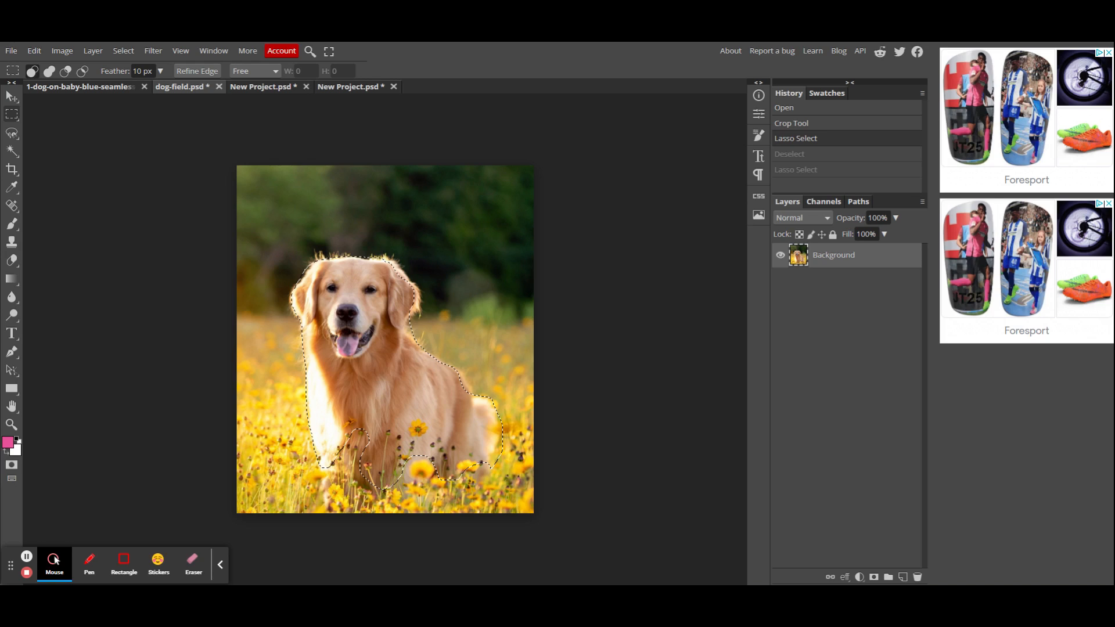
pyautogui.click(99, 89)
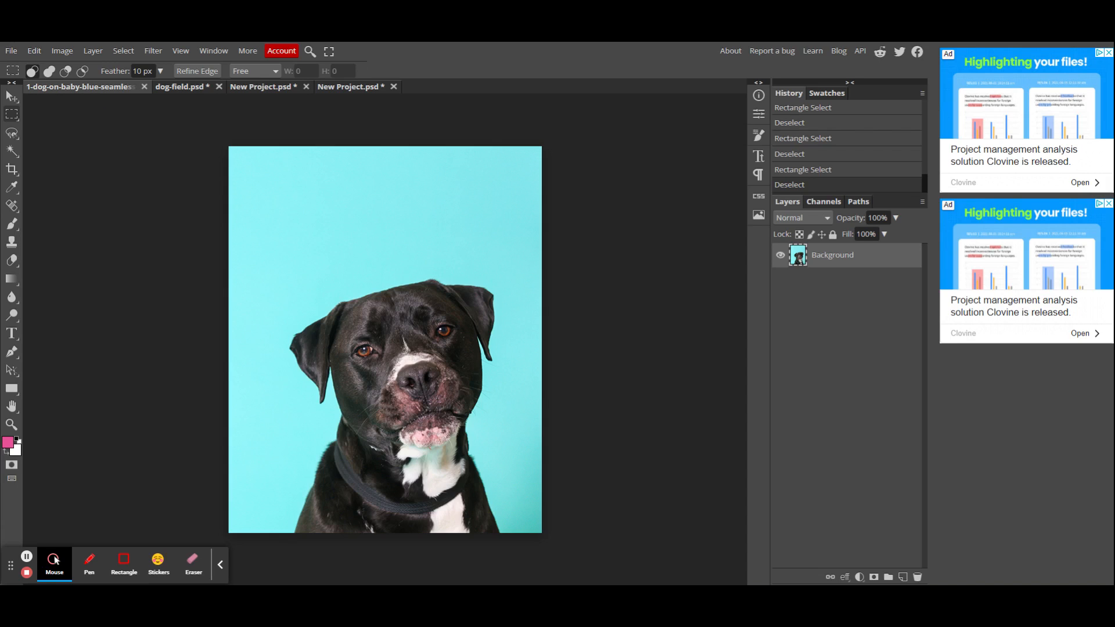
pyautogui.hotkey('ctrl', 'v')
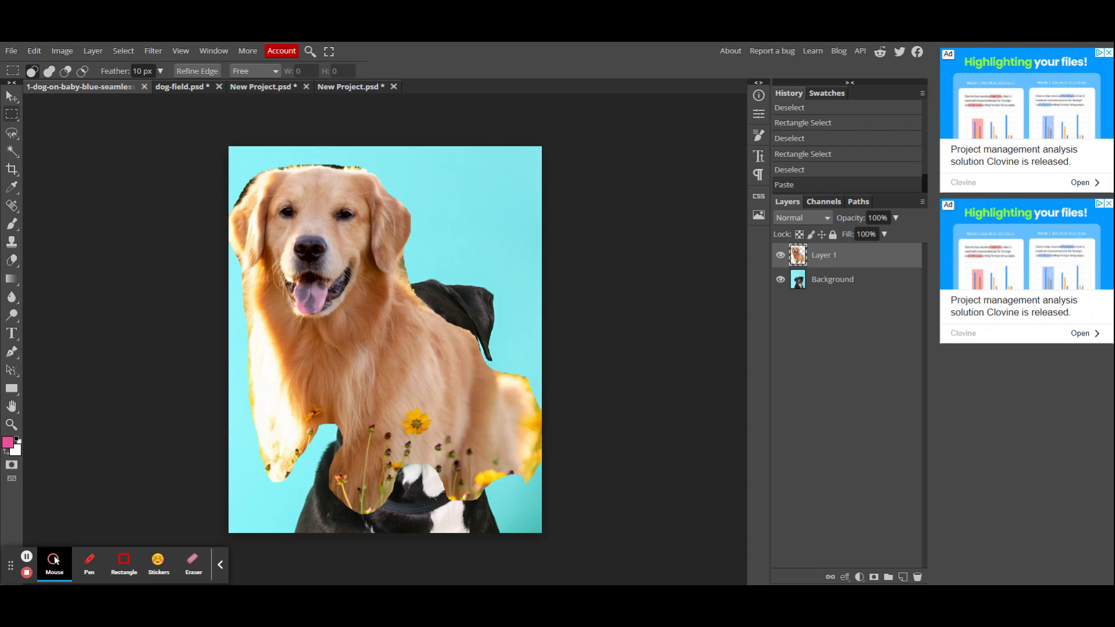
pyautogui.click(11, 97)
pyautogui.moveTo(343, 351)
pyautogui.mouseDown()
pyautogui.moveTo(605, 543)
pyautogui.moveTo(566, 550)
pyautogui.moveTo(526, 589)
pyautogui.moveTo(569, 604)
pyautogui.mouseUp()
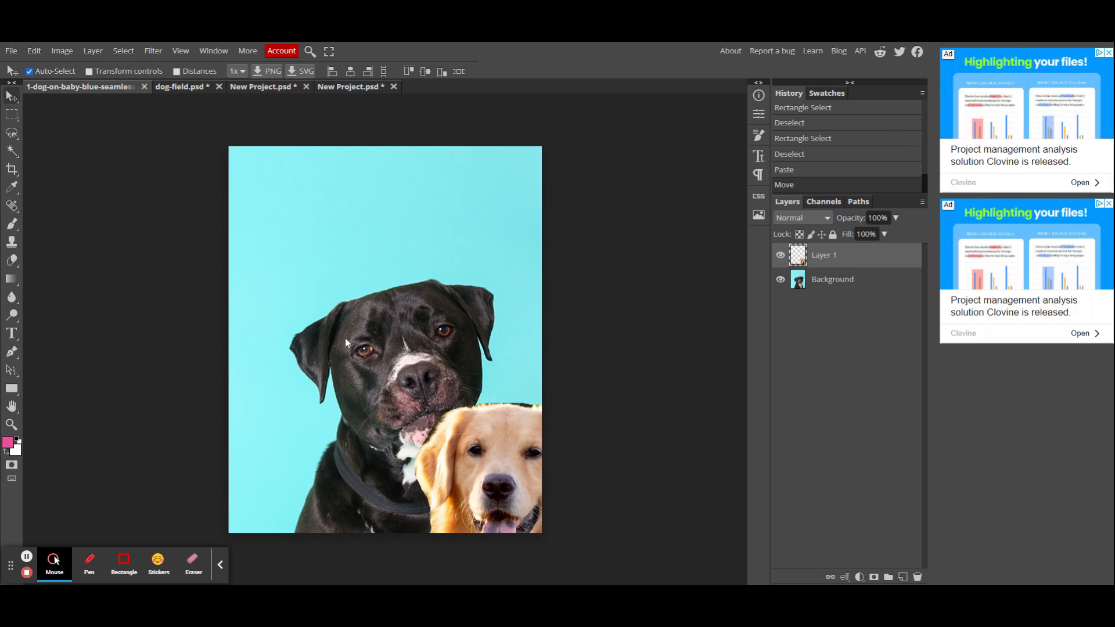
pyautogui.rightClick(16, 119)
pyautogui.rightClick(15, 138)
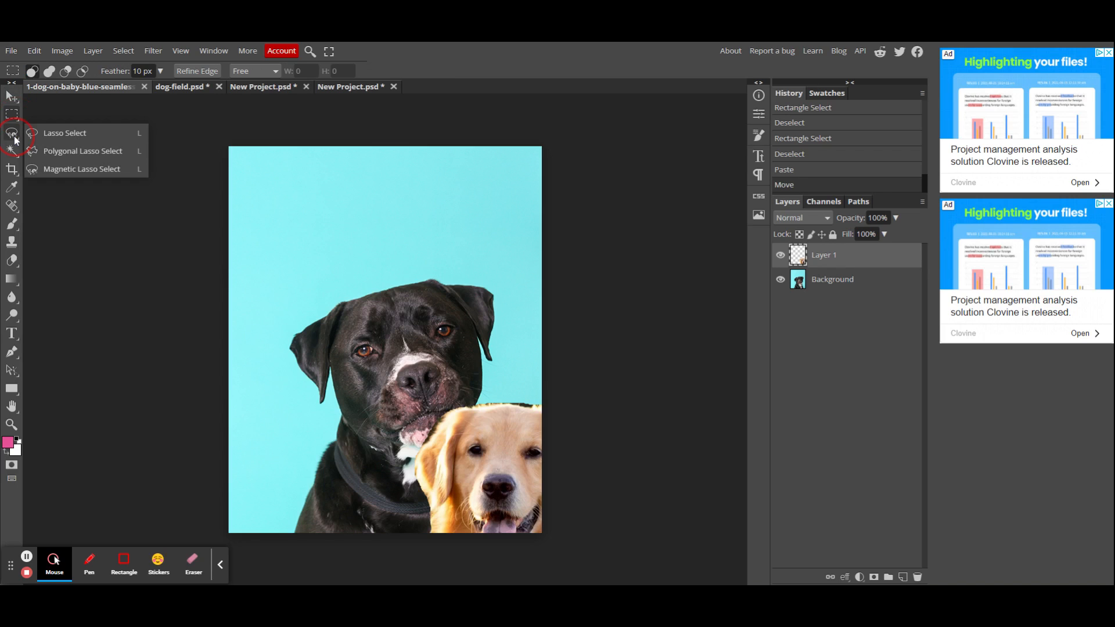
pyautogui.rightClick(15, 153)
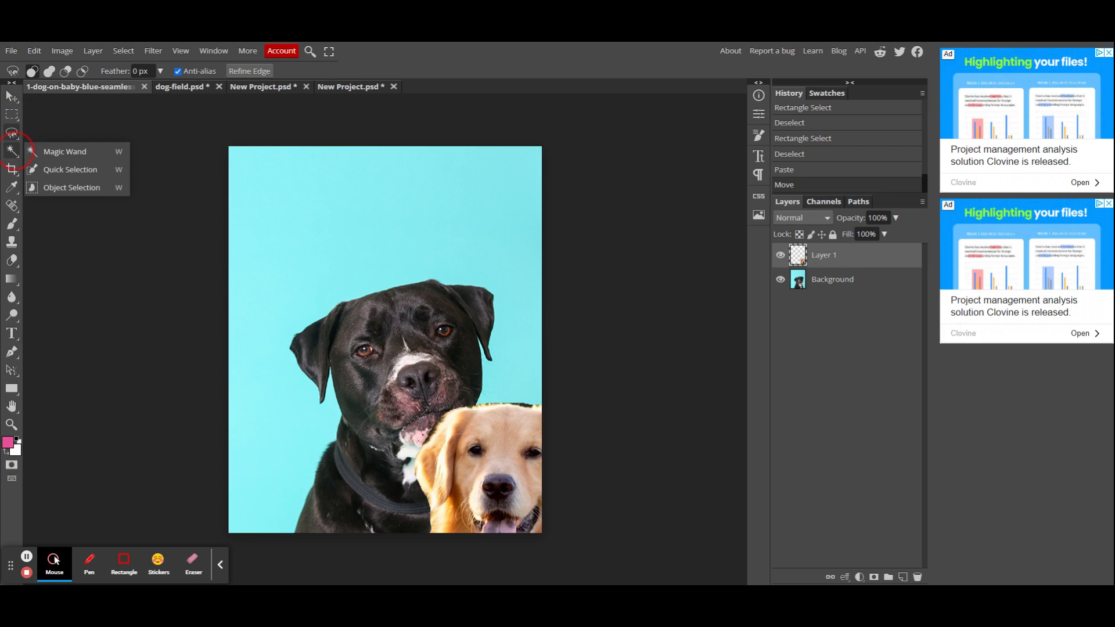
pyautogui.click(12, 151)
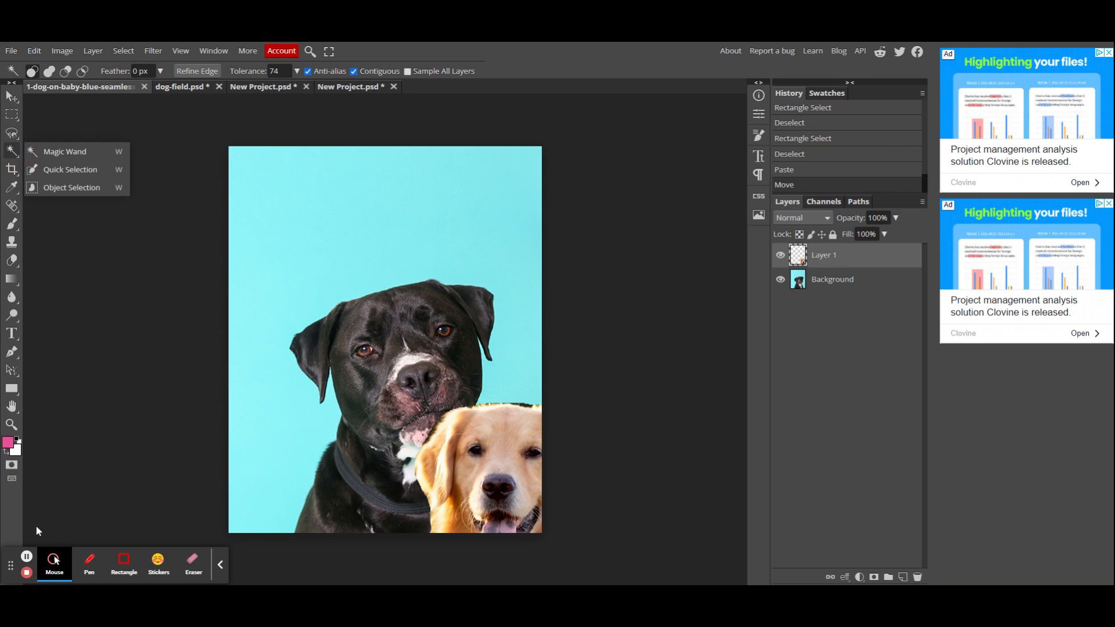